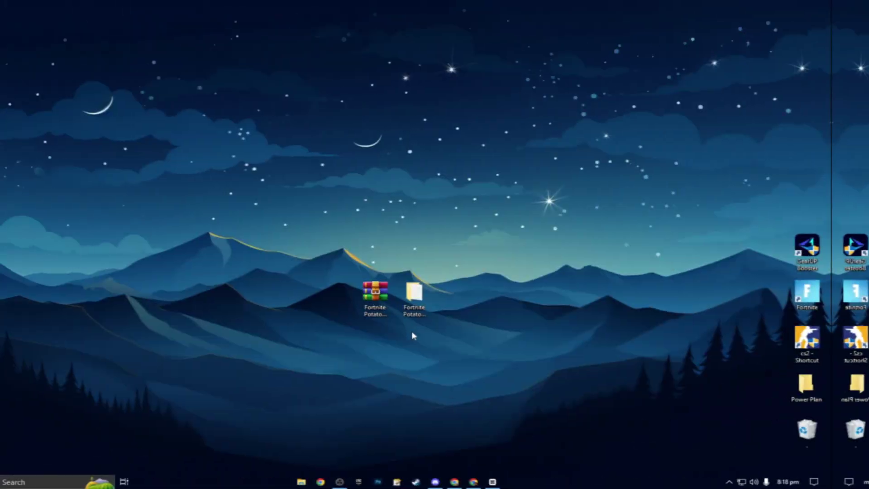
# Launch nvidiaProfileInspector from the Fortnite Potato Graphics Pack's nvidiaProfileInspector folder.
pyautogui.doubleClick(412, 291)
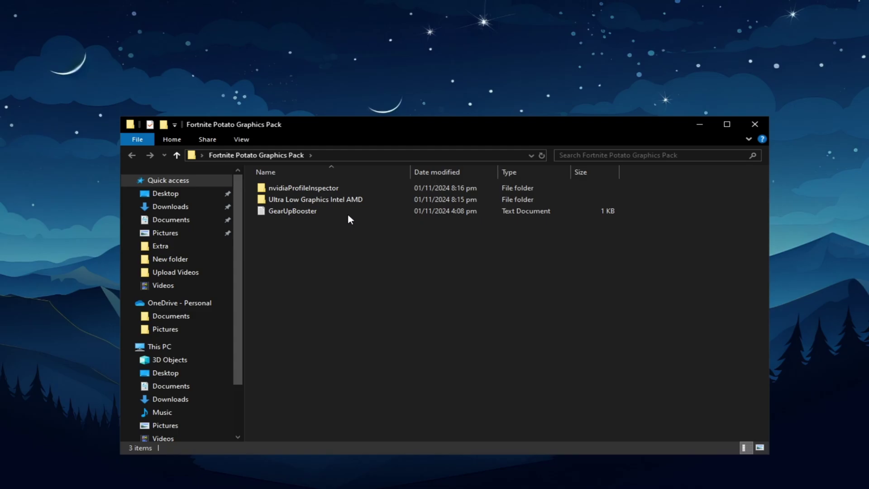
pyautogui.doubleClick(314, 194)
pyautogui.doubleClick(298, 162)
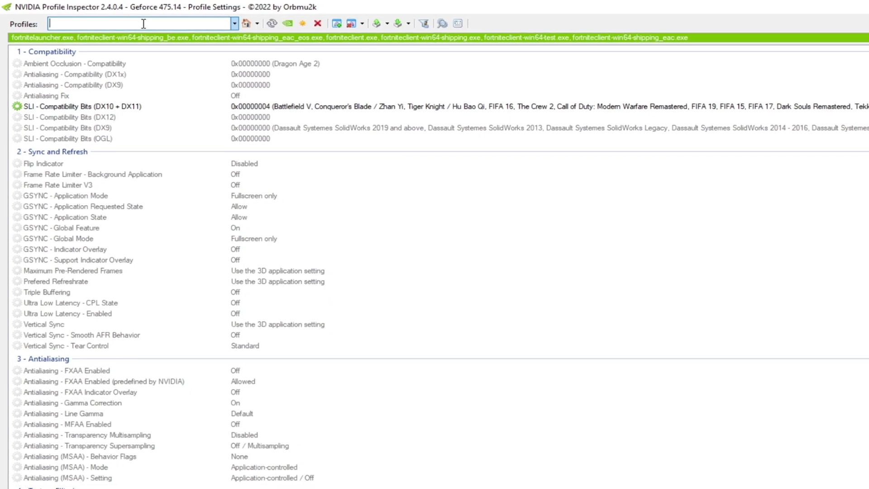
# Load the Fortnite profile by searching 'fortn' in the Profiles box.
pyautogui.write('fortn')
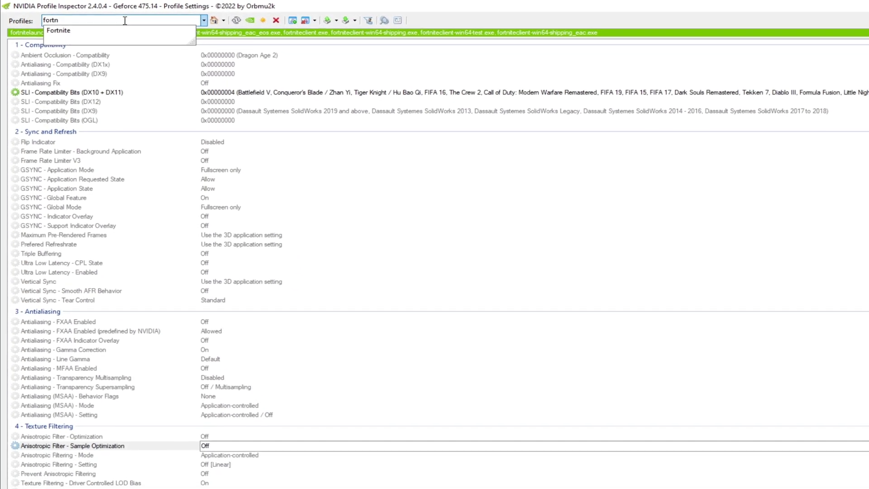
pyautogui.press('Down')
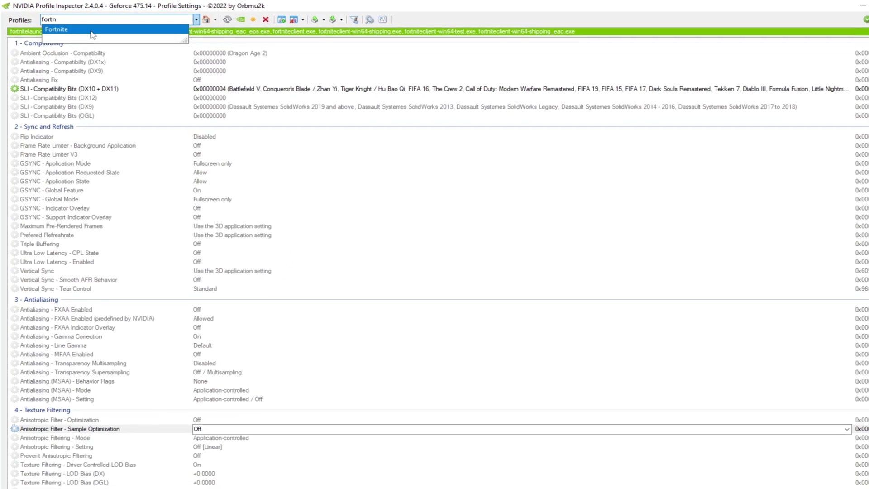
pyautogui.press('Return')
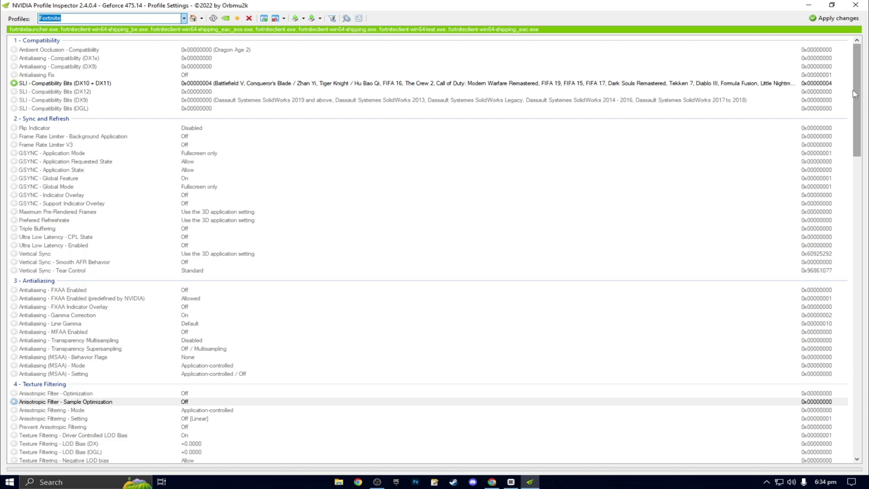
# Set Prevent Anisotropic Filtering to On.
pyautogui.moveTo(858, 94); pyautogui.dragTo(864, 161)
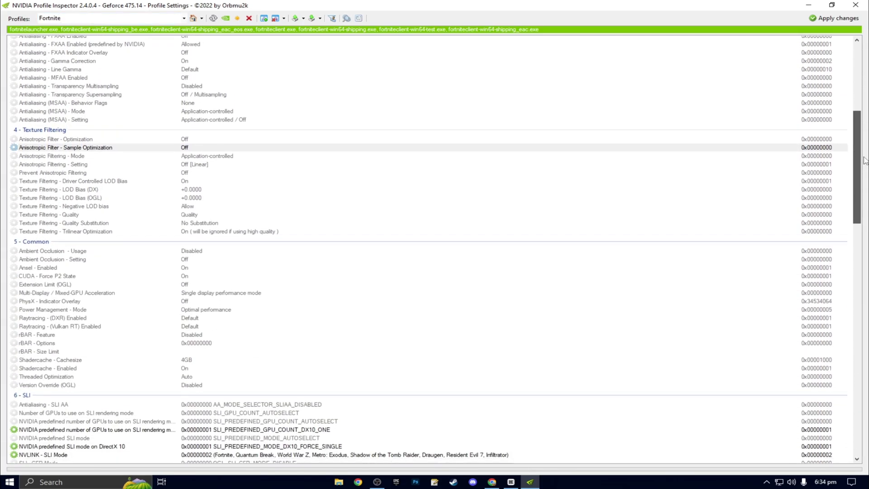
pyautogui.click(42, 174)
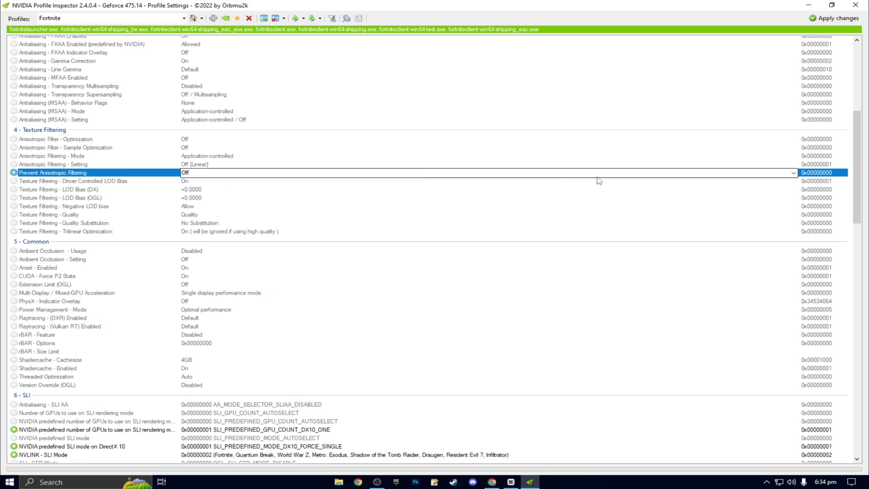
pyautogui.click(793, 173)
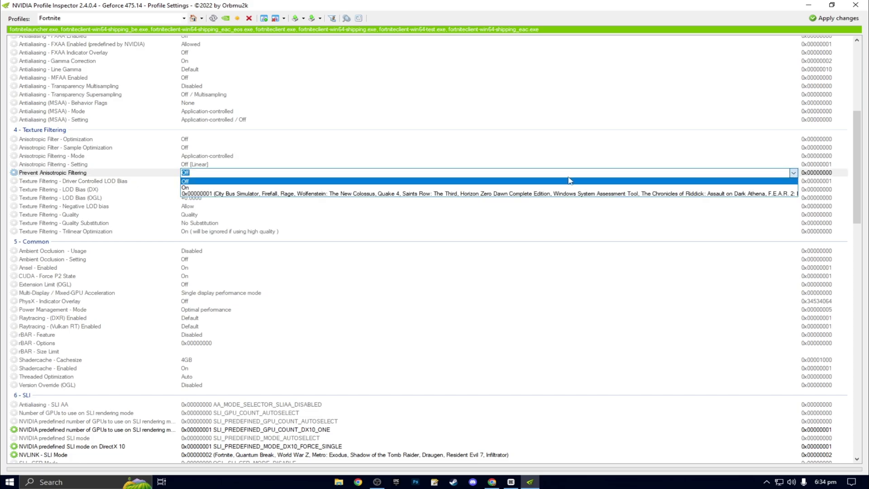
pyautogui.click(204, 188)
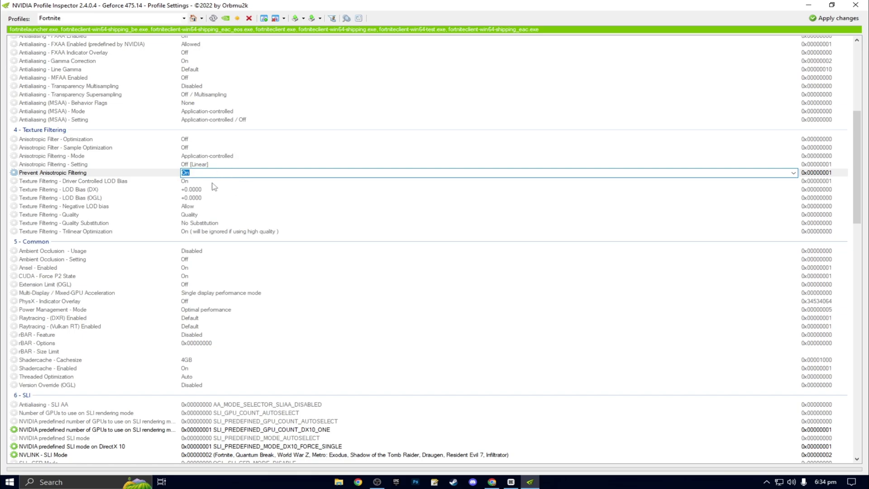
# Set Texture Filtering LOD Bias (DX) and LOD Bias (OGL) both to +3.0000.
pyautogui.click(187, 190)
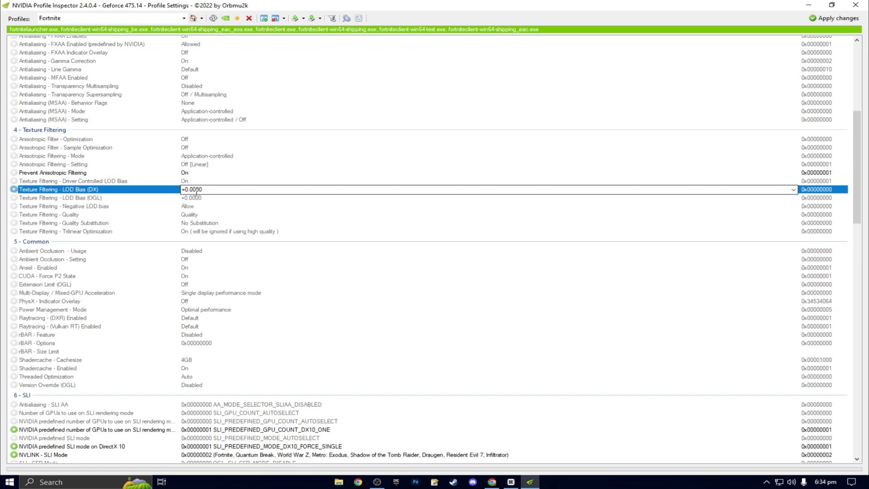
pyautogui.click(794, 190)
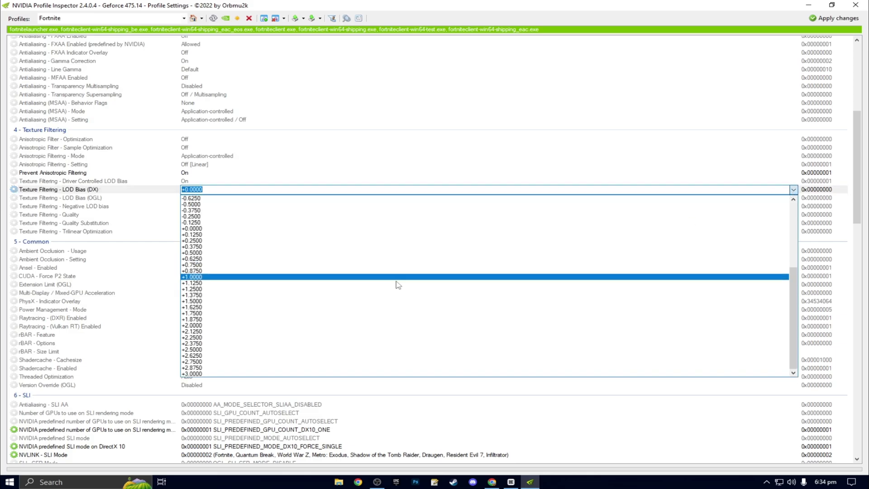
pyautogui.click(243, 377)
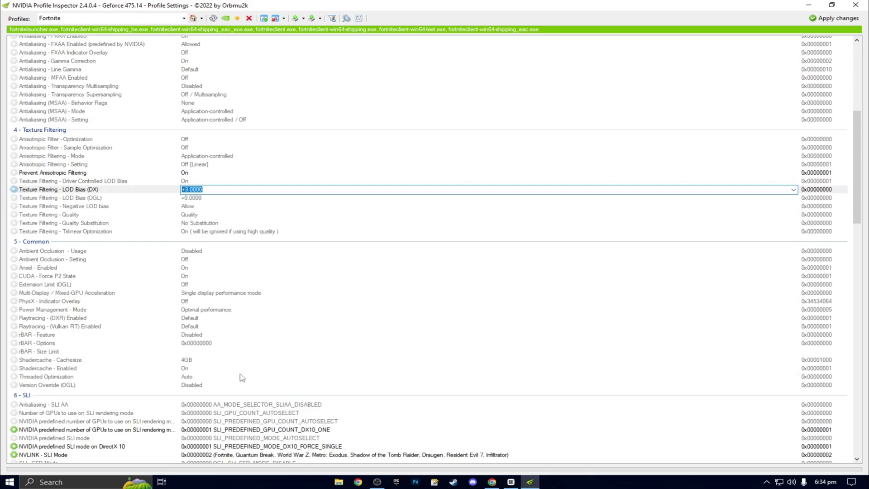
pyautogui.click(156, 199)
pyautogui.click(793, 198)
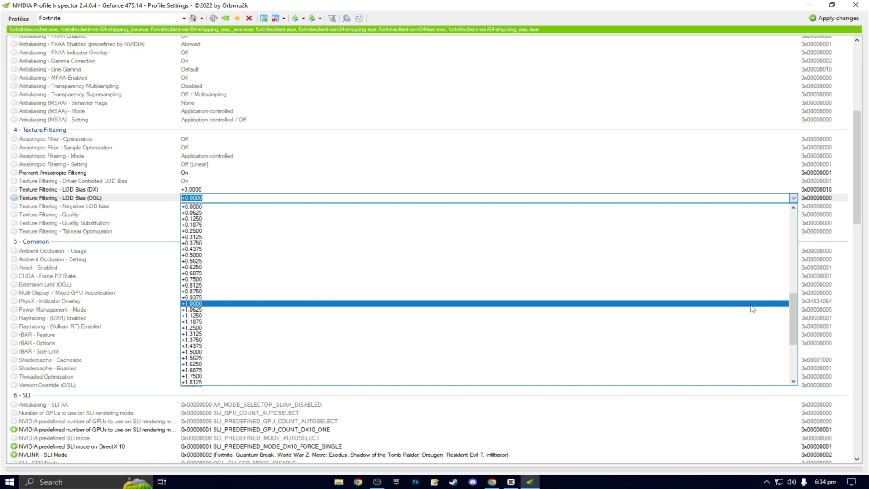
pyautogui.scroll(-6, 792, 338)
pyautogui.click(223, 373)
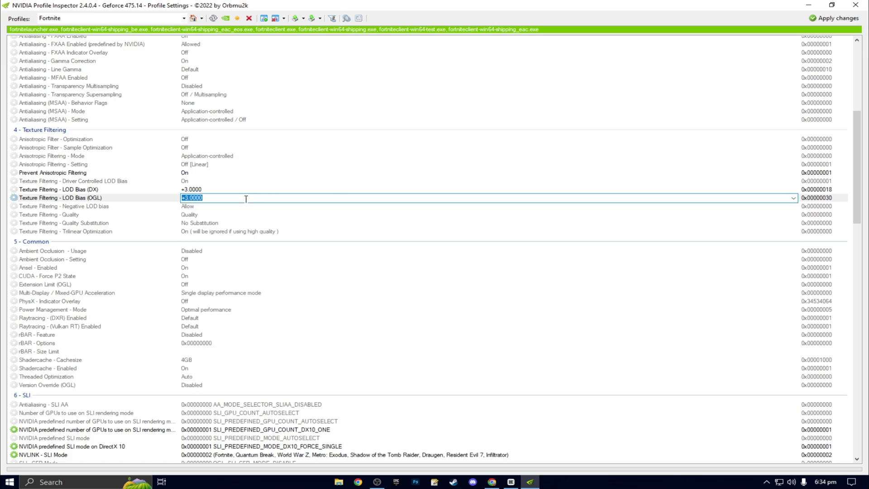
# Apply the Fortnite profile changes, then switch Fortnite to DirectX 12 and restart.
pyautogui.click(857, 20)
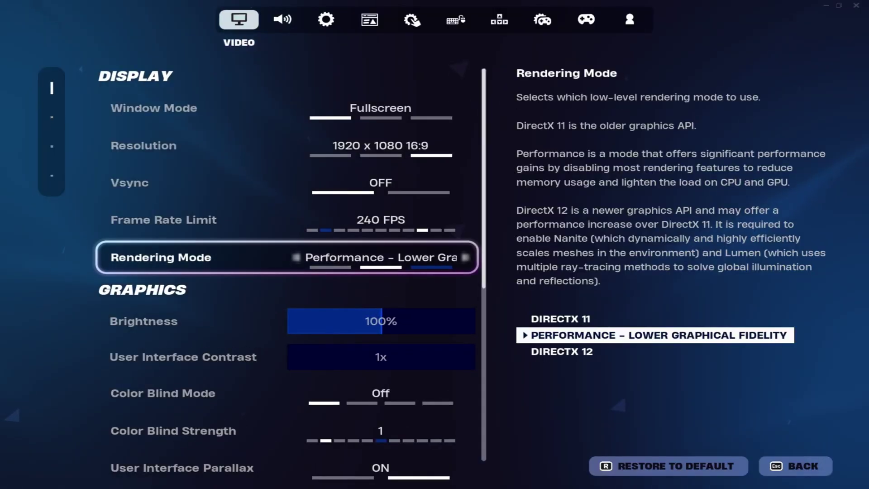
pyautogui.press('Right')
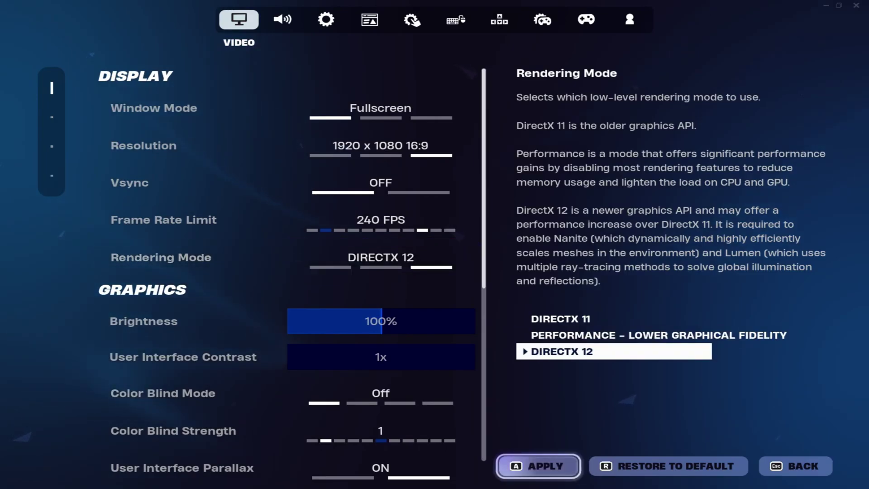
pyautogui.press('a')
pyautogui.press('Left')
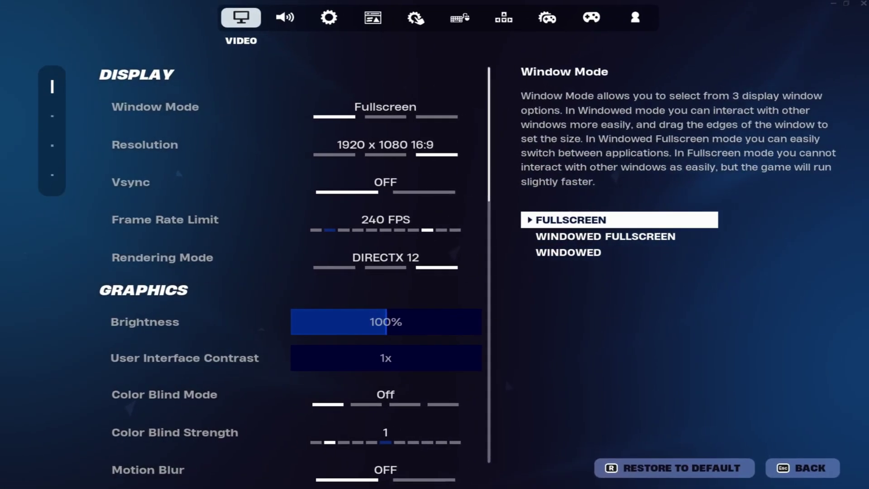
# Turn Nanite Virtualized Geometry on in Fortnite's Video settings.
pyautogui.scroll(-4, 394, 272)
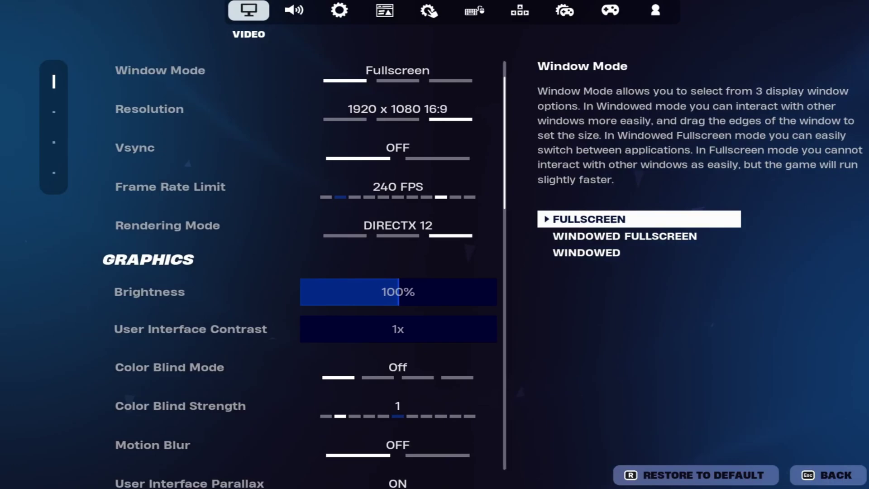
pyautogui.scroll(-5, 394, 272)
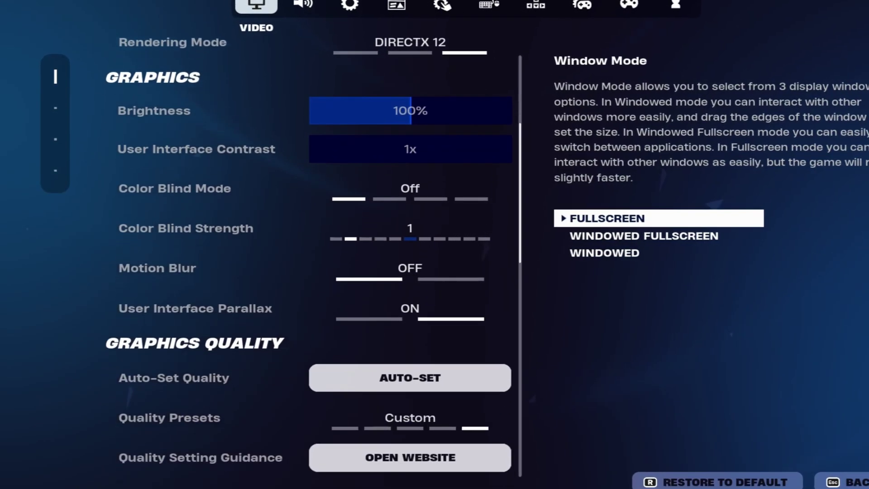
pyautogui.scroll(-5, 421, 272)
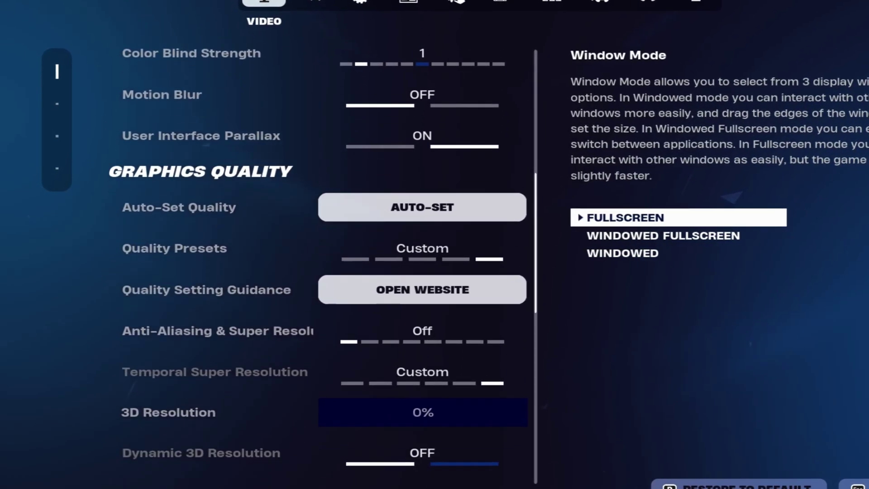
pyautogui.scroll(-4, 430, 272)
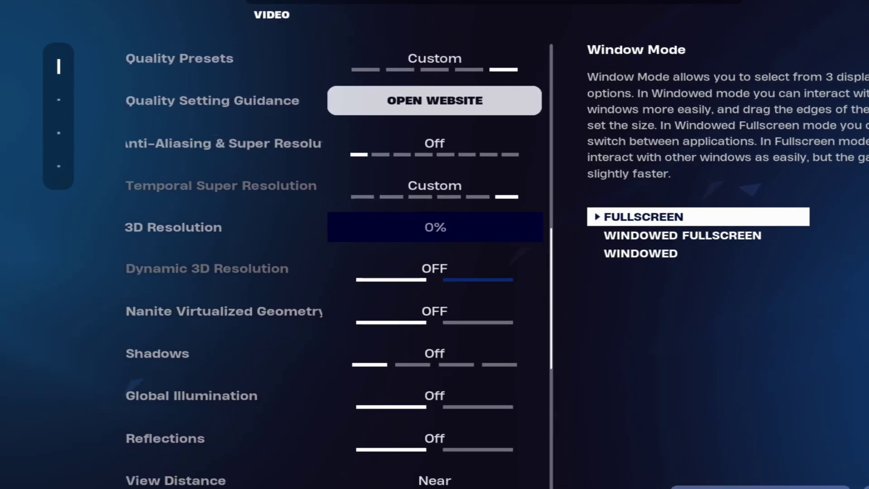
pyautogui.scroll(-5, 430, 272)
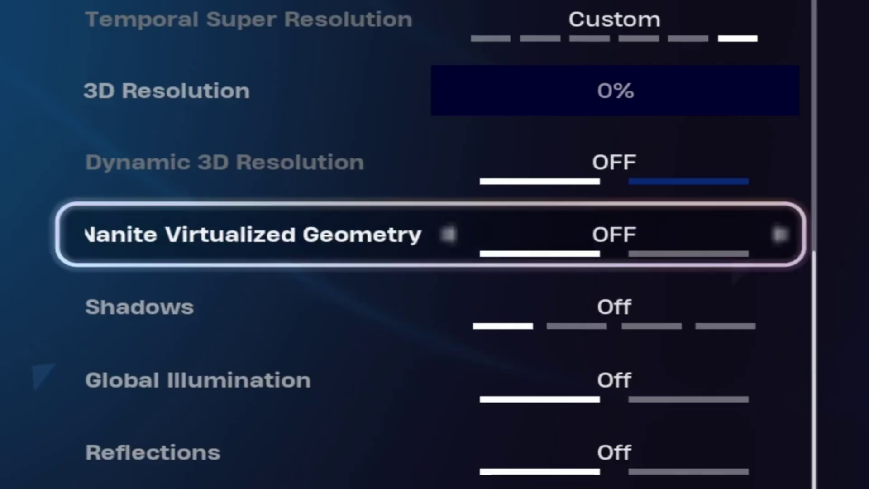
pyautogui.press('Right')
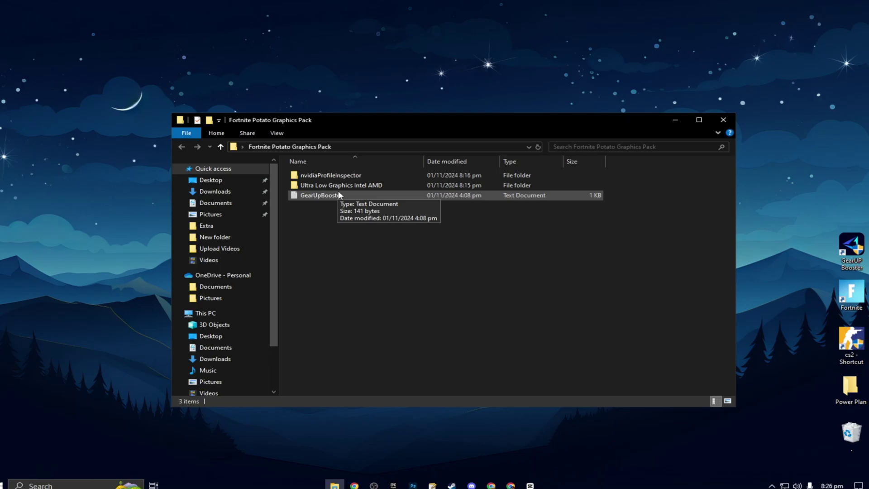
# Open GearUpBooster.txt in Notepad and copy its GearUP Booster link.
pyautogui.doubleClick(325, 194)
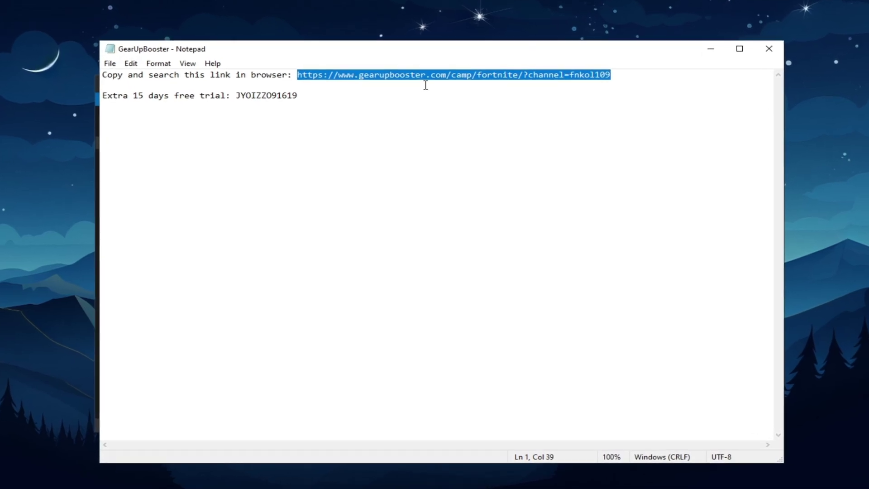
pyautogui.rightClick(414, 71)
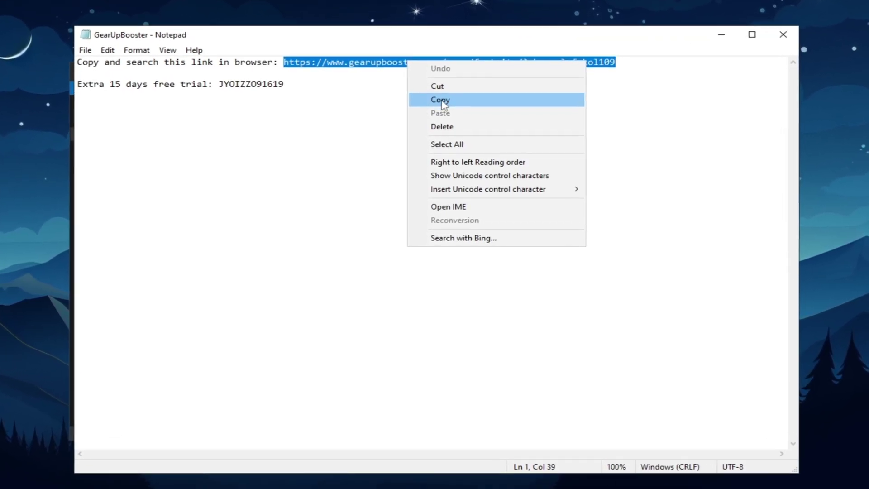
pyautogui.click(442, 101)
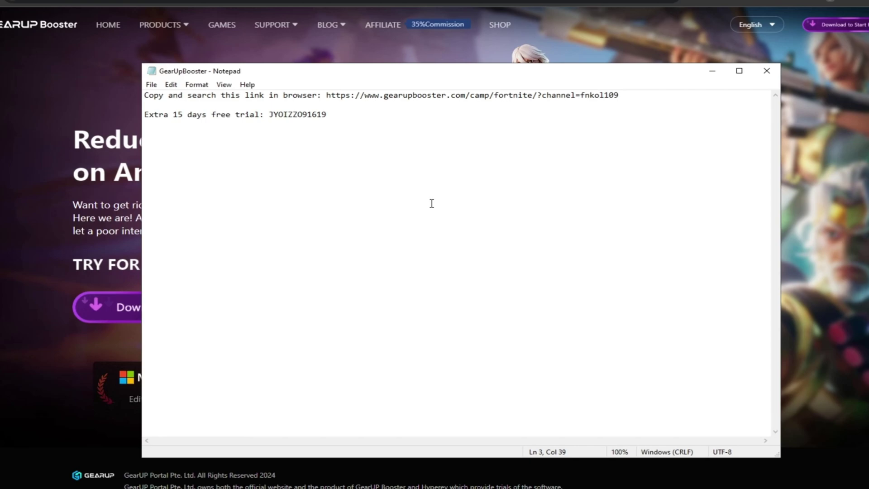
# Select the 'Extra 15 days free trial' code in the note, then clear the selection.
pyautogui.moveTo(326, 114); pyautogui.dragTo(269, 114)
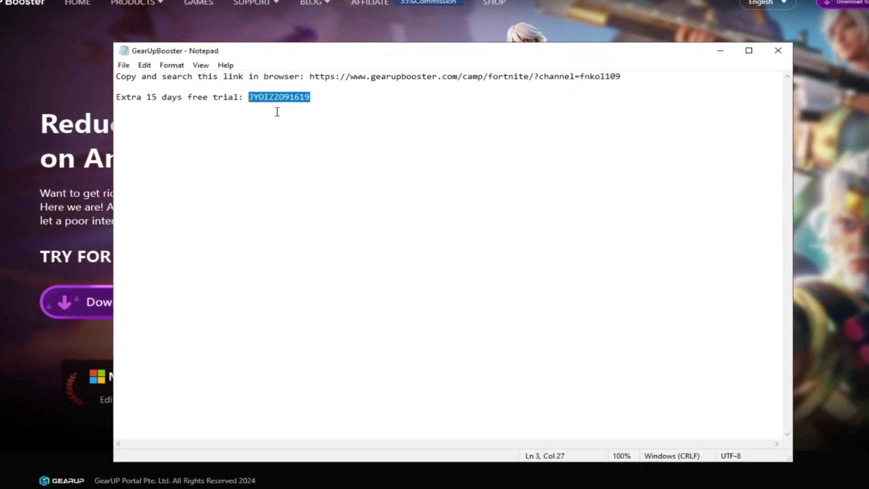
pyautogui.click(323, 116)
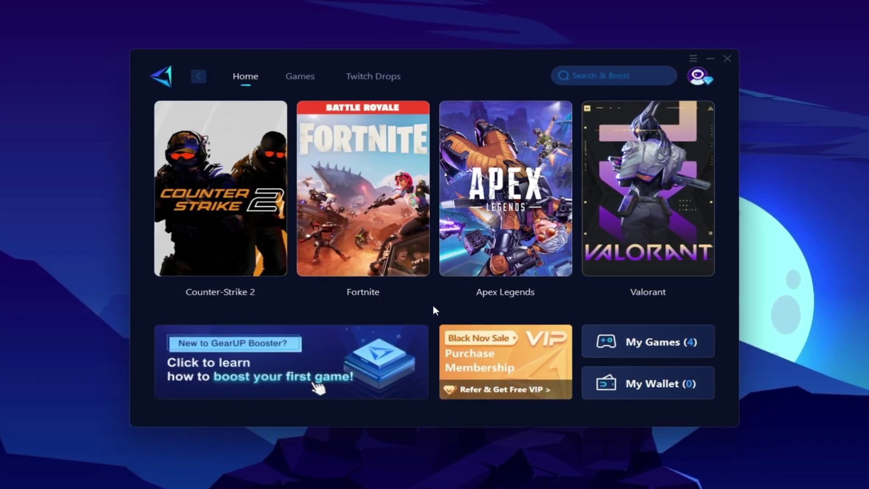
# Browse the Shooting, Action and Racing categories in the Games catalogue.
pyautogui.click(300, 80)
pyautogui.click(326, 117)
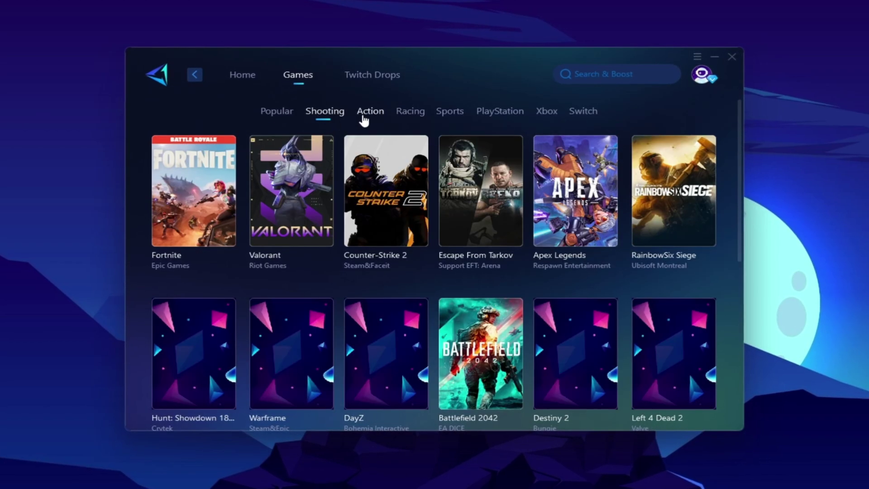
pyautogui.click(369, 113)
pyautogui.click(403, 116)
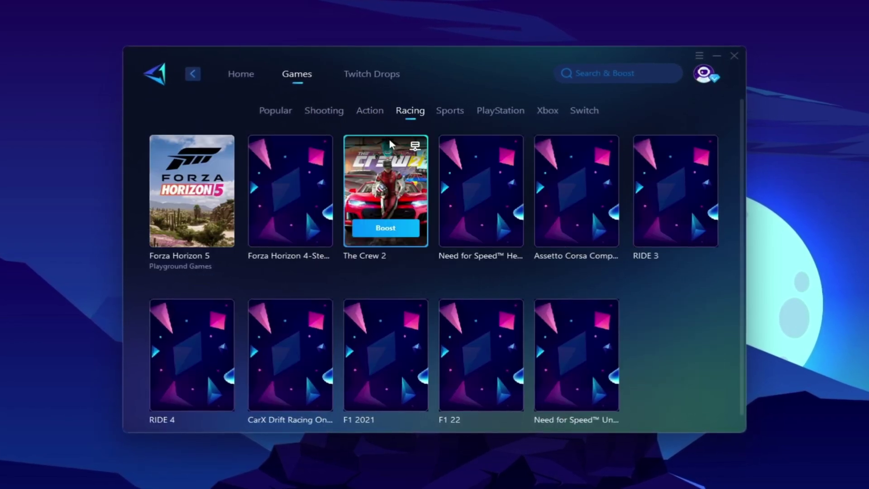
# Return to Home and start boosting Fortnite.
pyautogui.click(242, 78)
pyautogui.moveTo(363, 207)
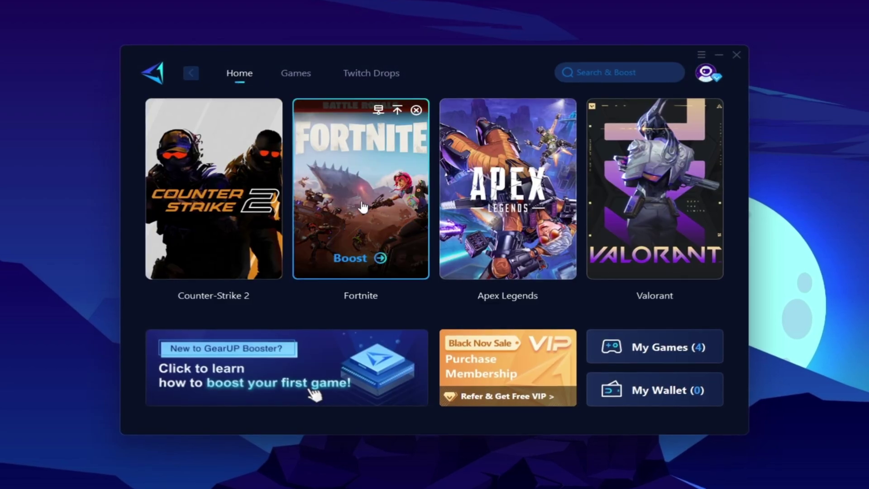
pyautogui.click(370, 260)
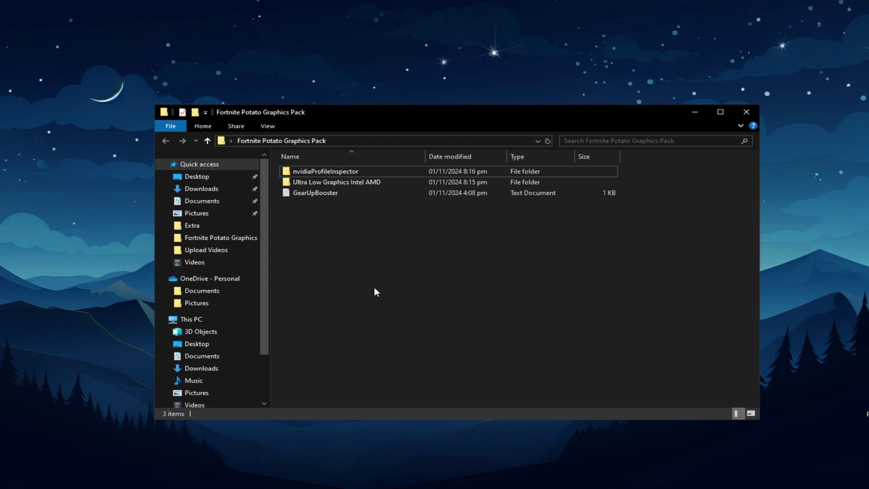
# Copy the 12 KB GameUserSettings file from Ultra Low Graphics Intel AMD › GameUserSettings.
pyautogui.click(328, 177)
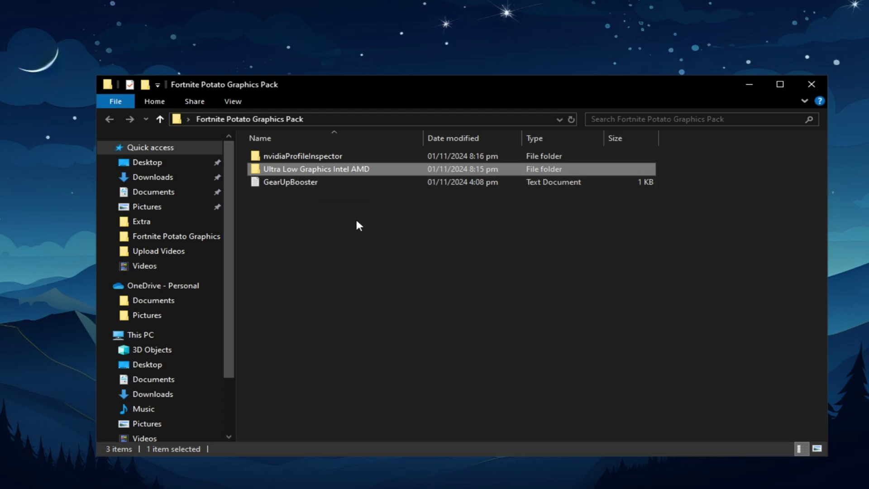
pyautogui.doubleClick(326, 170)
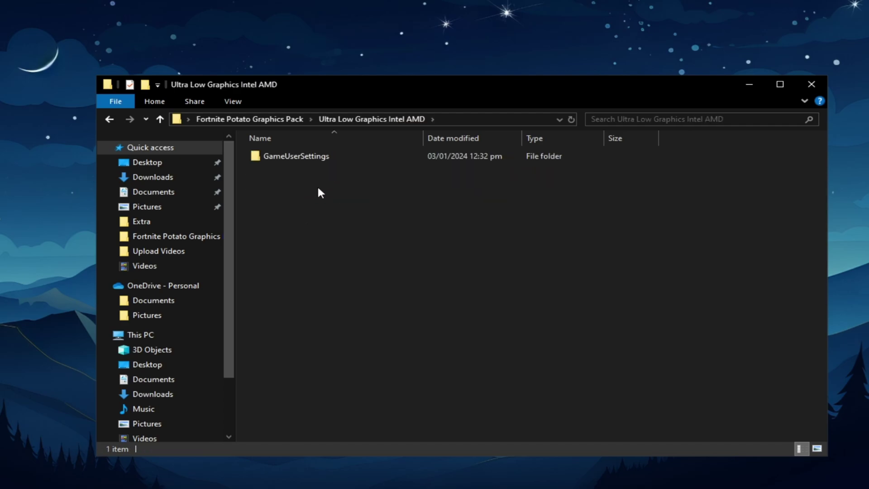
pyautogui.doubleClick(310, 157)
pyautogui.click(318, 154)
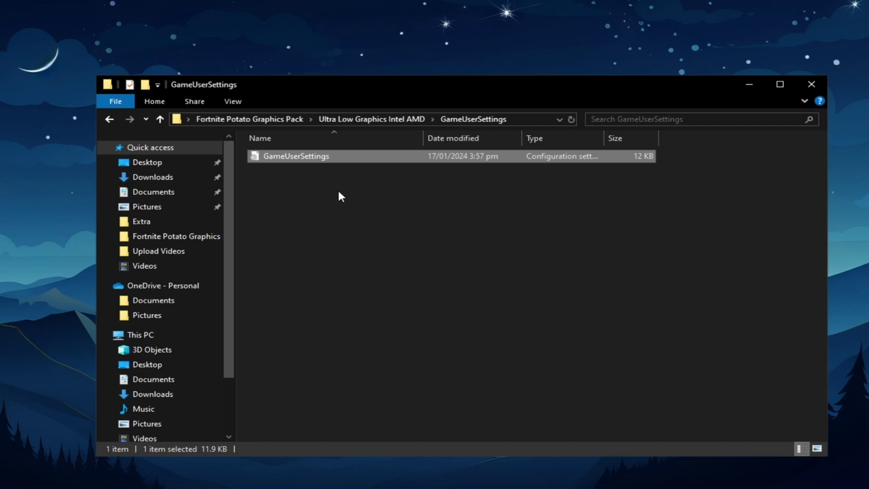
pyautogui.rightClick(329, 157)
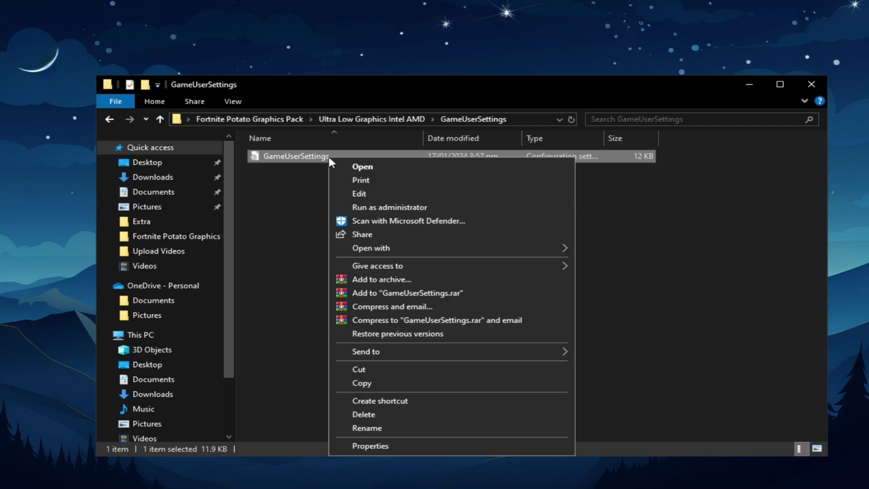
pyautogui.click(354, 385)
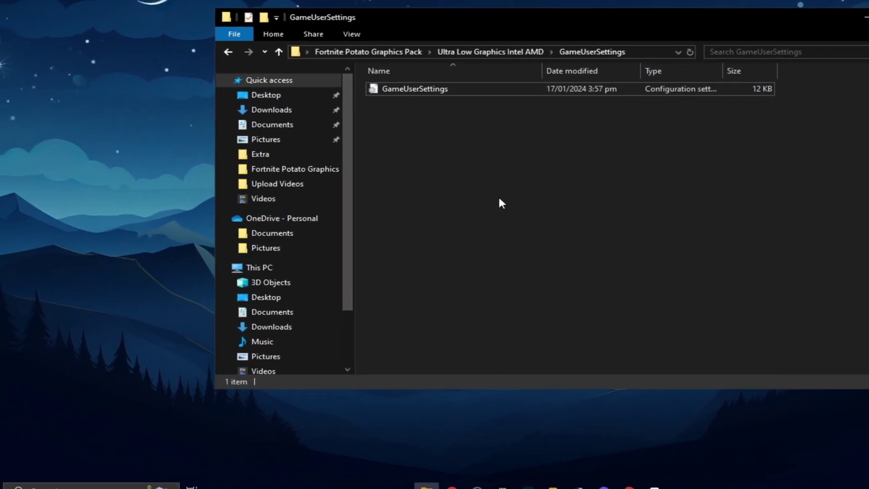
# Go to %localappdata% › FortniteGame › Saved › Config › WindowsClient.
pyautogui.press('super+r')
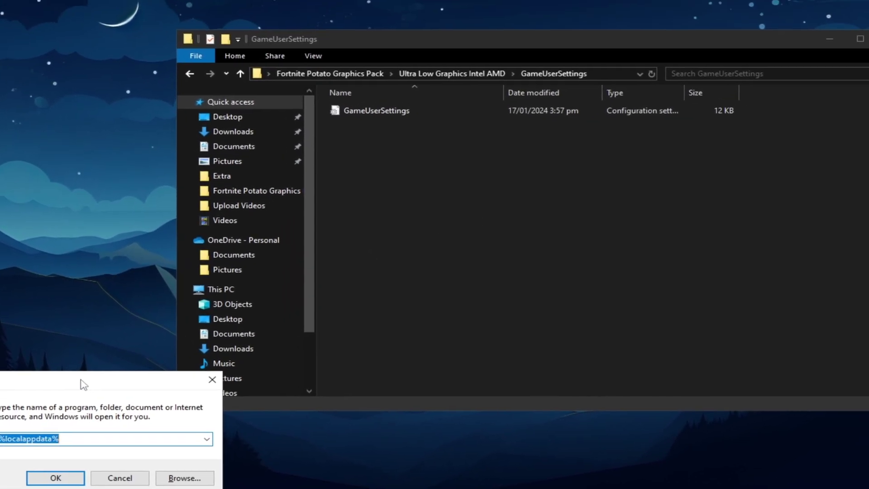
pyautogui.moveTo(141, 349); pyautogui.dragTo(573, 111)
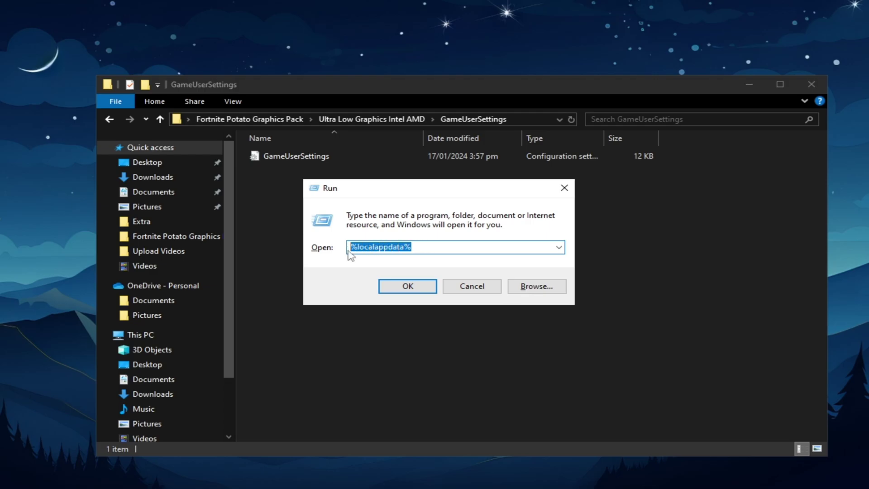
pyautogui.click(400, 285)
pyautogui.scroll(-4, 862, 276)
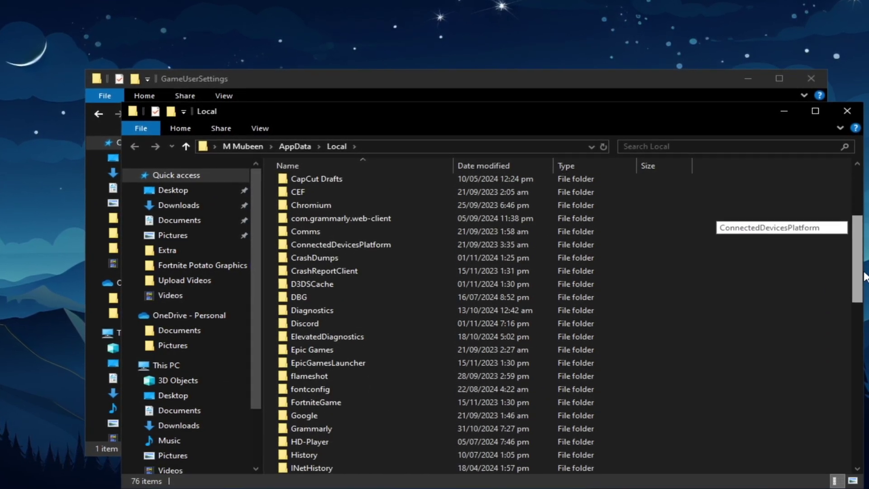
pyautogui.scroll(-3, 862, 277)
pyautogui.click(324, 312)
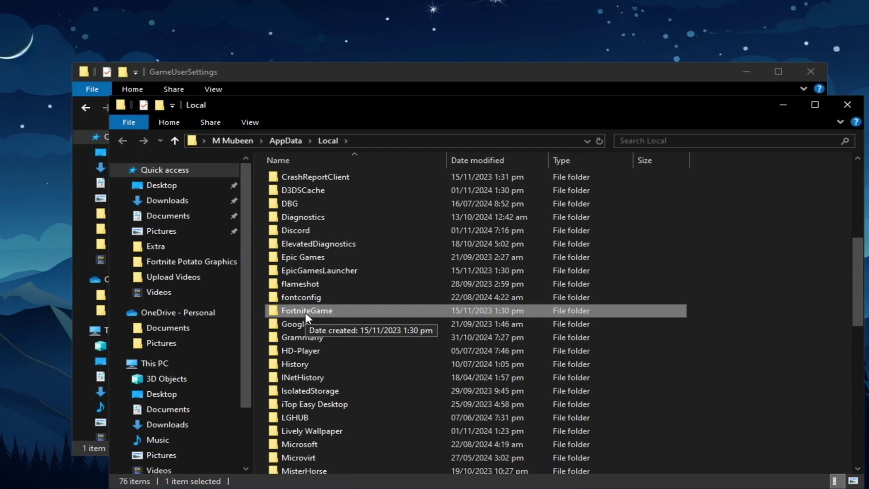
pyautogui.doubleClick(305, 312)
pyautogui.doubleClick(302, 178)
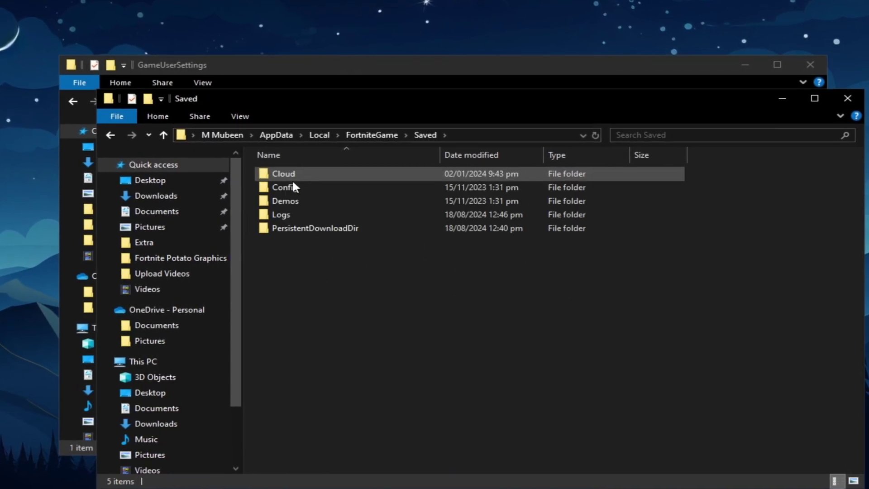
pyautogui.doubleClick(289, 187)
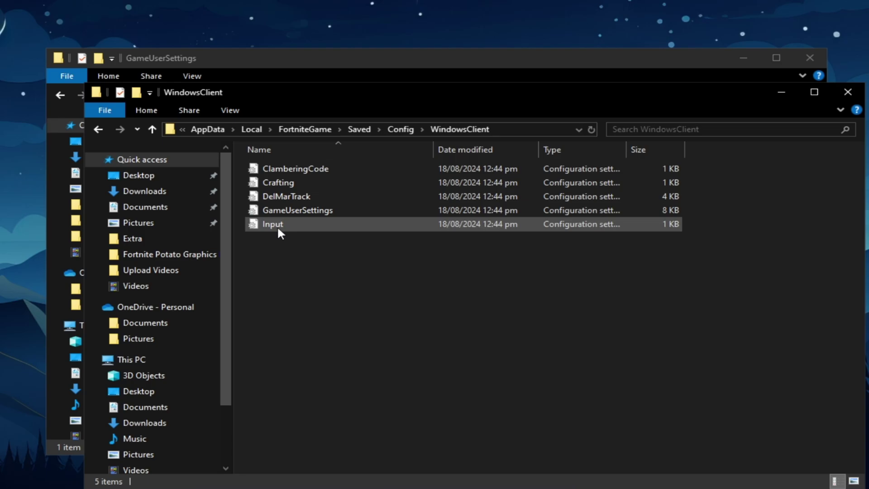
# Paste the copied GameUserSettings there, replacing the 8 KB original.
pyautogui.click(292, 210)
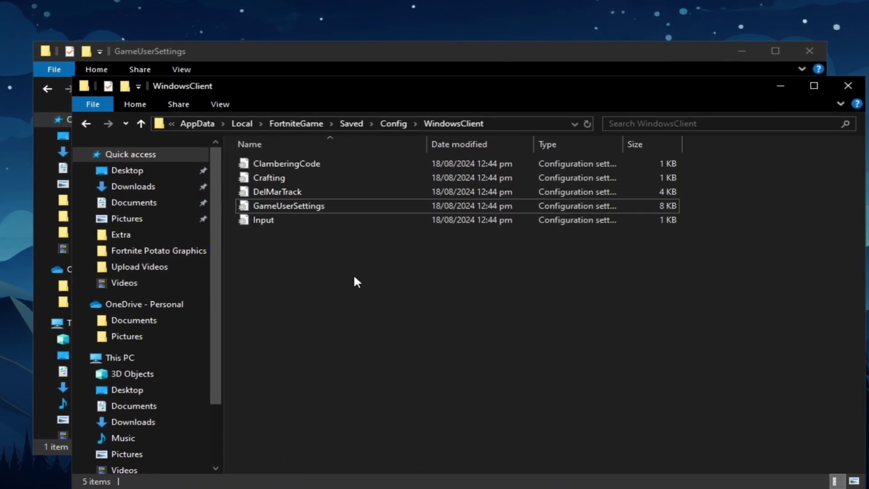
pyautogui.rightClick(361, 269)
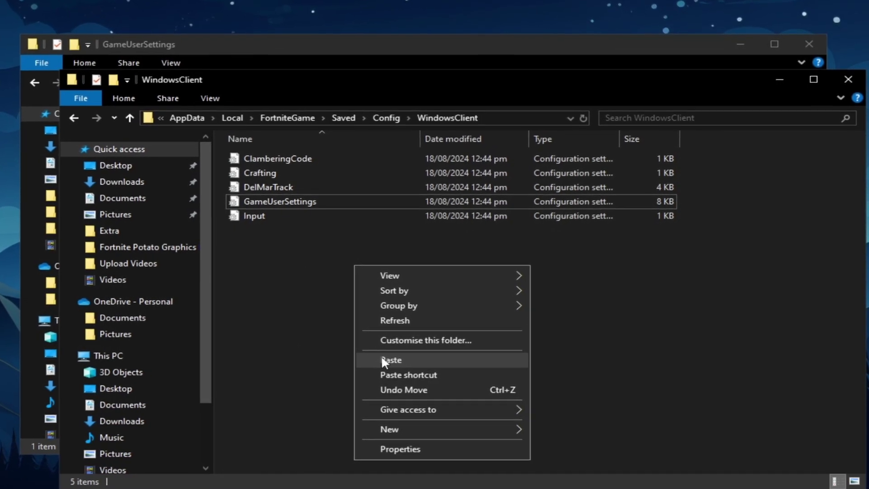
pyautogui.click(381, 356)
pyautogui.click(344, 120)
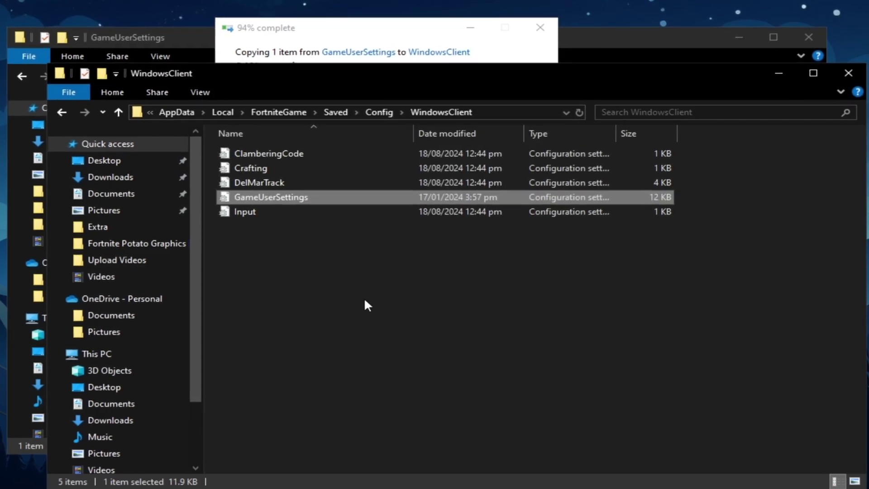
pyautogui.click(487, 295)
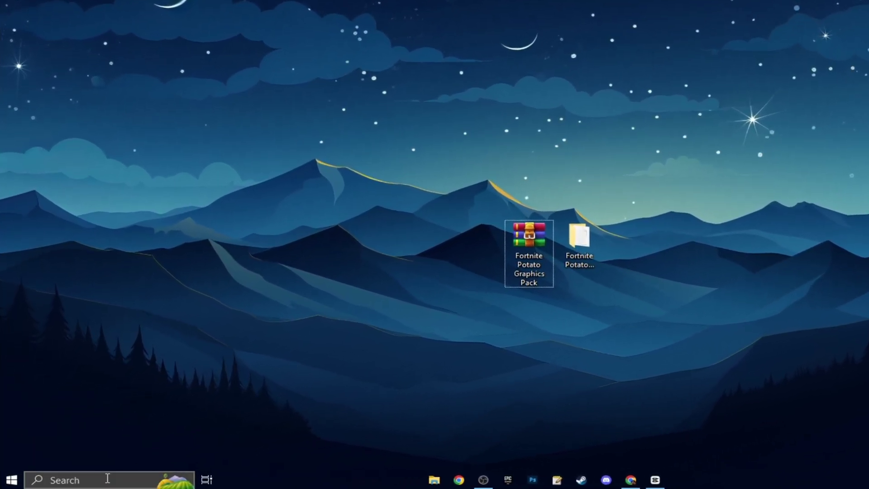
# Search 'game' to open Game Mode settings, view Captures and Game Bar, then return to Game Mode.
pyautogui.click(90, 479)
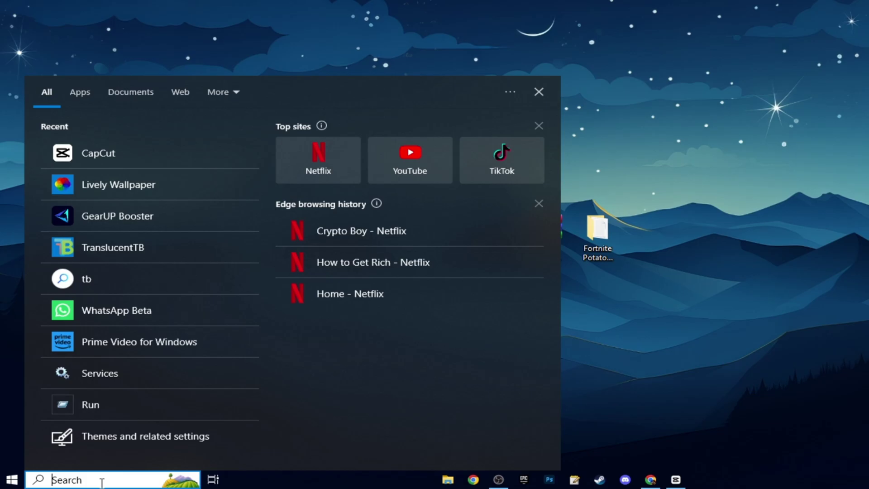
pyautogui.write('game')
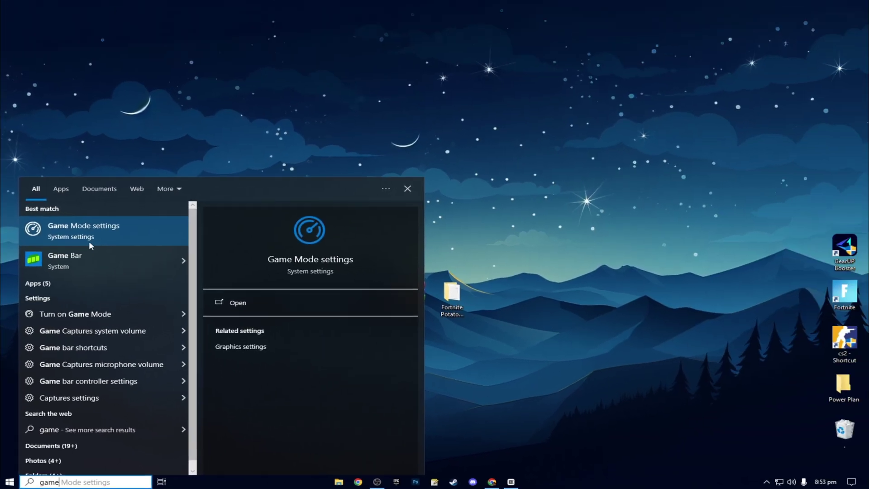
pyautogui.click(88, 241)
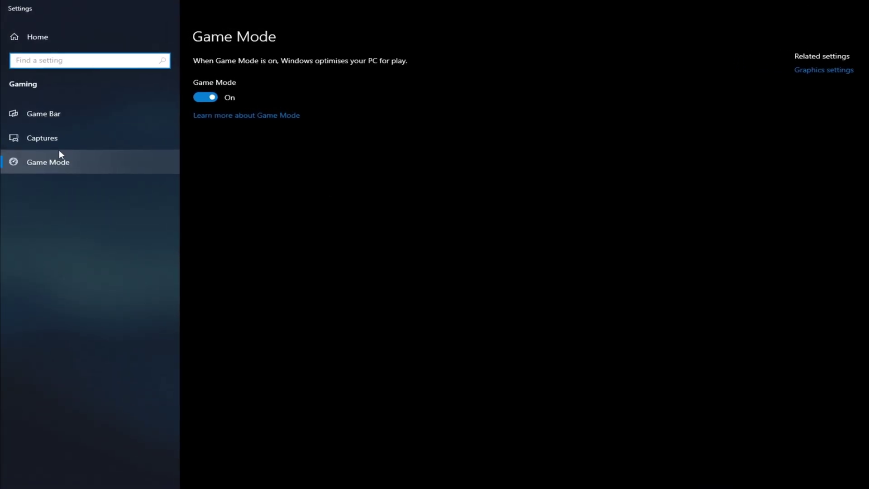
pyautogui.click(64, 143)
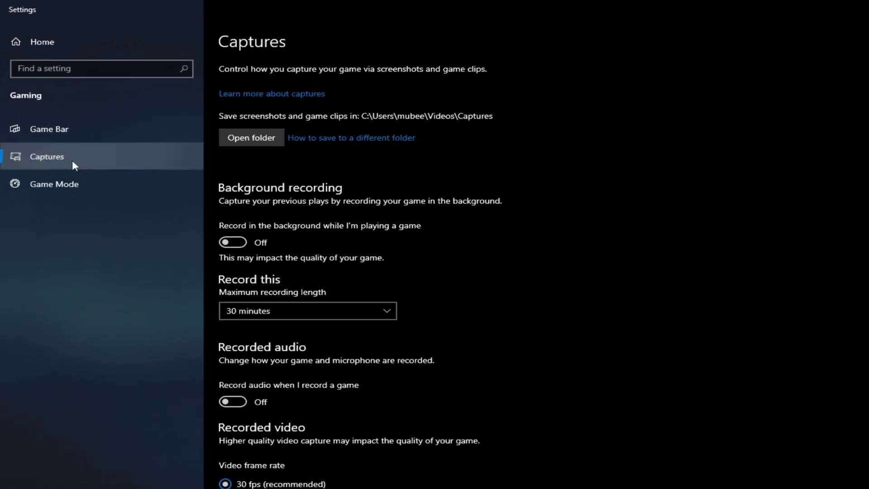
pyautogui.click(101, 134)
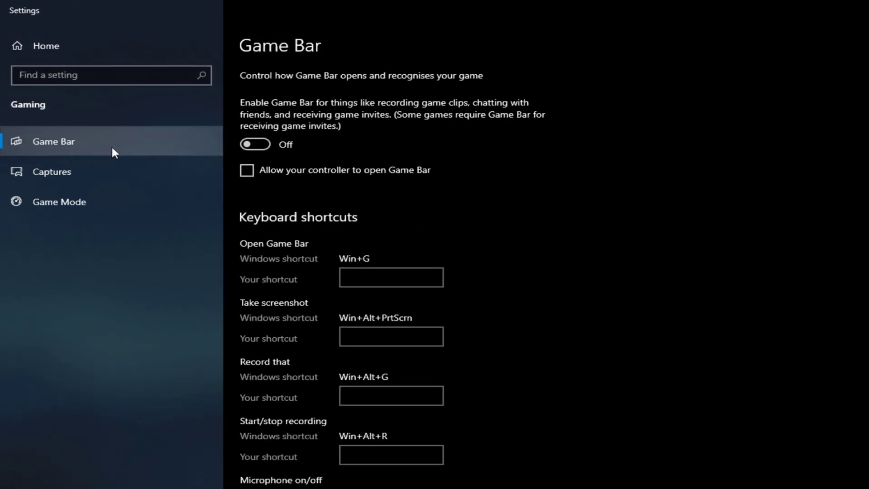
pyautogui.click(138, 204)
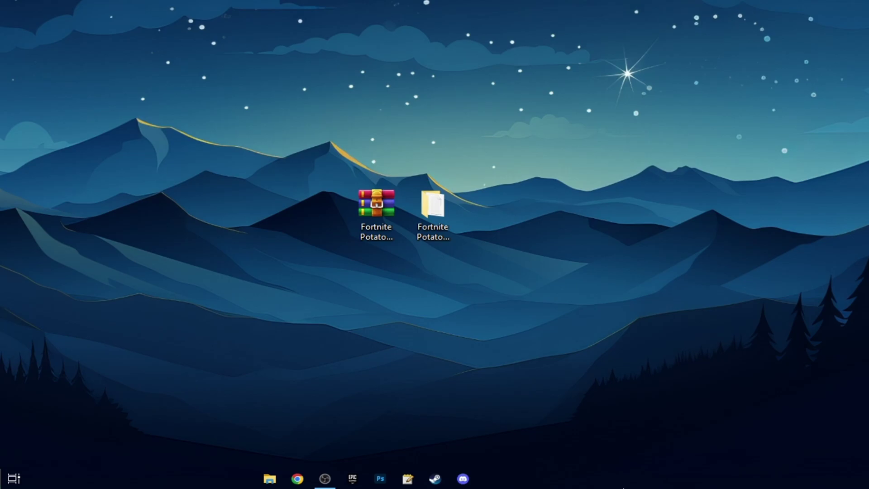
# Open Task Manager from the taskbar and show its Services list.
pyautogui.rightClick(609, 484)
pyautogui.click(675, 422)
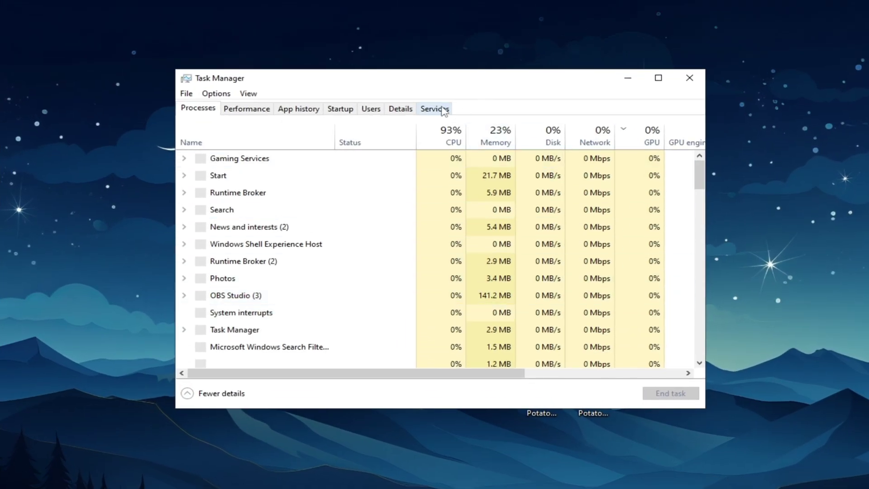
pyautogui.click(345, 86)
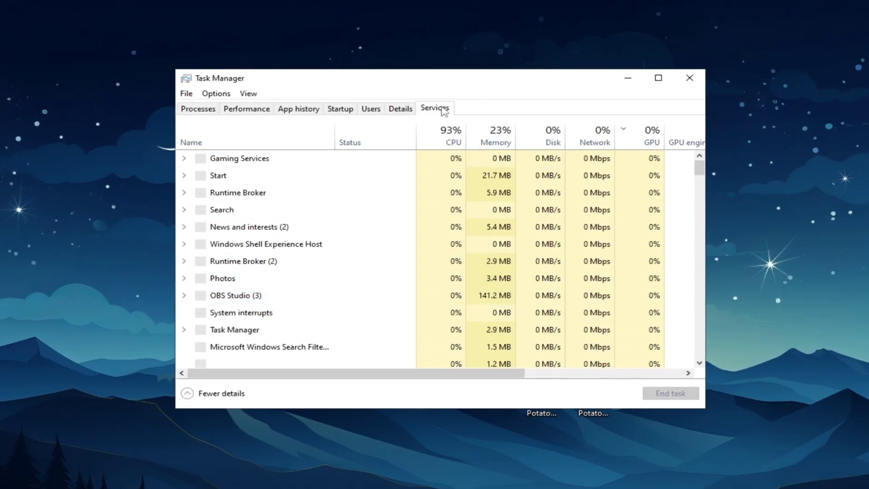
pyautogui.moveTo(699, 141); pyautogui.dragTo(699, 359)
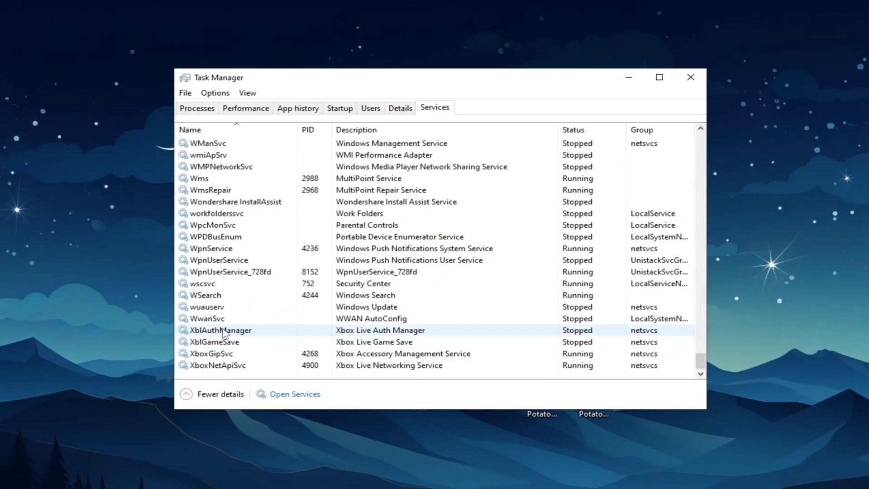
# Check the Xbox Live Auth Manager, Game Save, Accessory Management and Networking services.
pyautogui.click(218, 331)
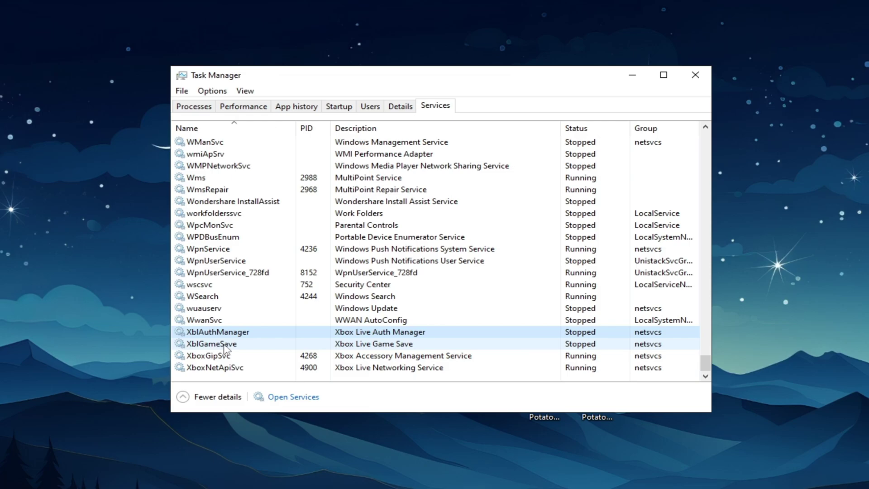
pyautogui.click(269, 344)
pyautogui.click(254, 356)
pyautogui.click(252, 368)
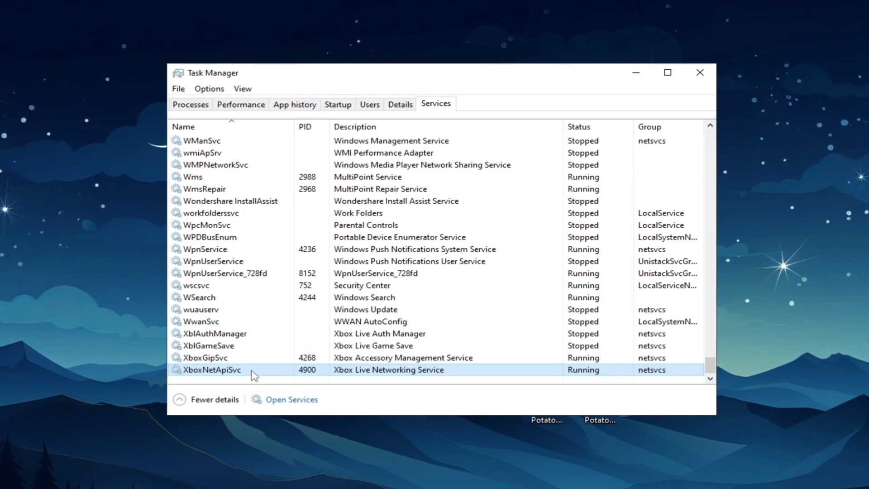
pyautogui.click(204, 335)
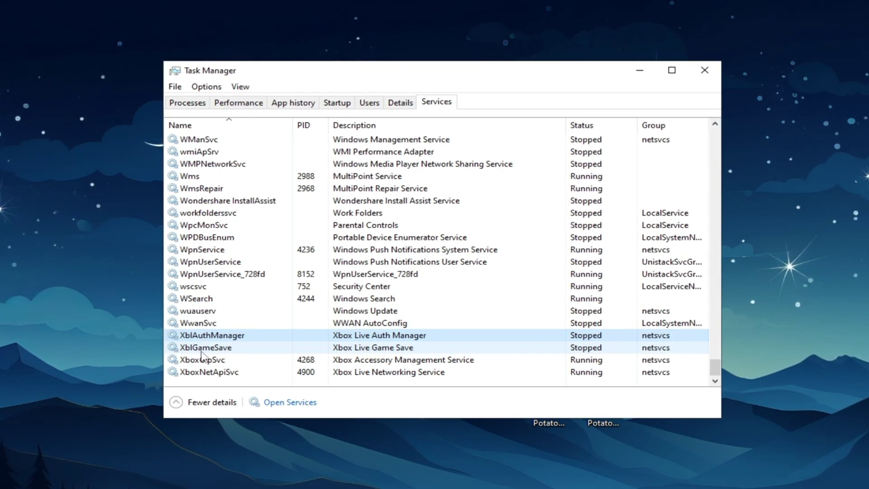
pyautogui.click(207, 346)
pyautogui.click(204, 360)
pyautogui.click(231, 374)
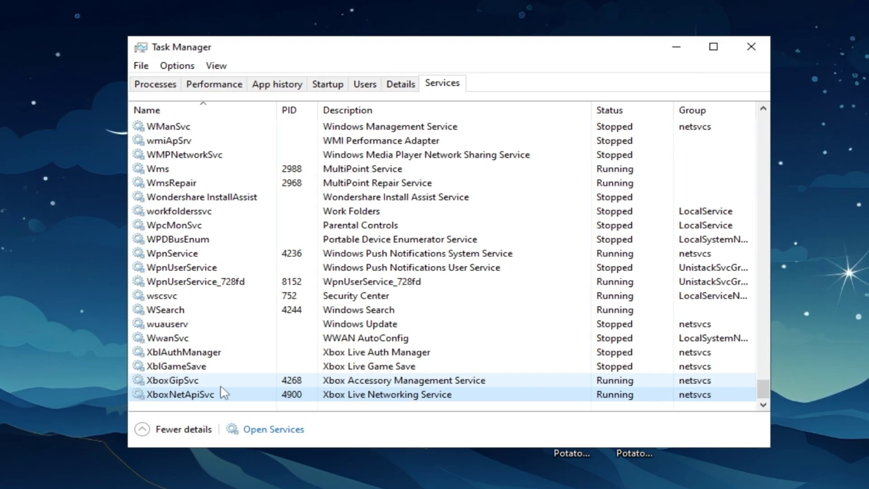
# Stop the XboxGipSvc and XboxNetApiSvc services.
pyautogui.rightClick(181, 387)
pyautogui.click(213, 411)
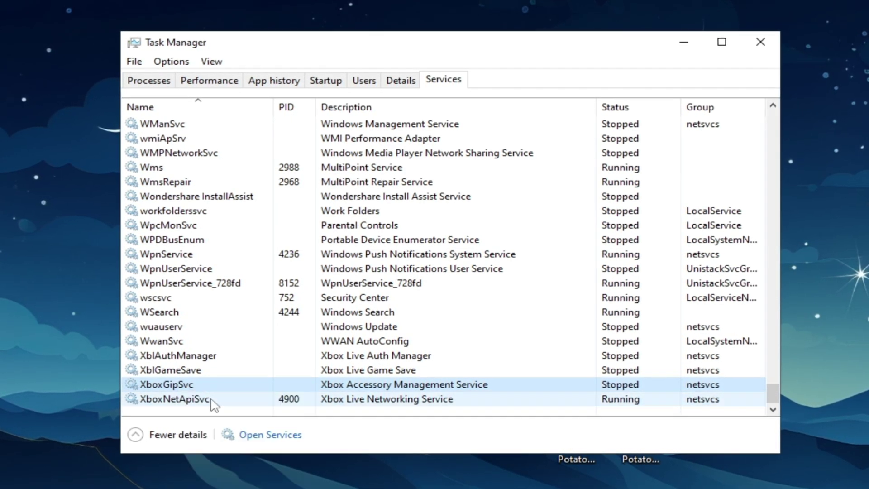
pyautogui.rightClick(171, 401)
pyautogui.click(179, 426)
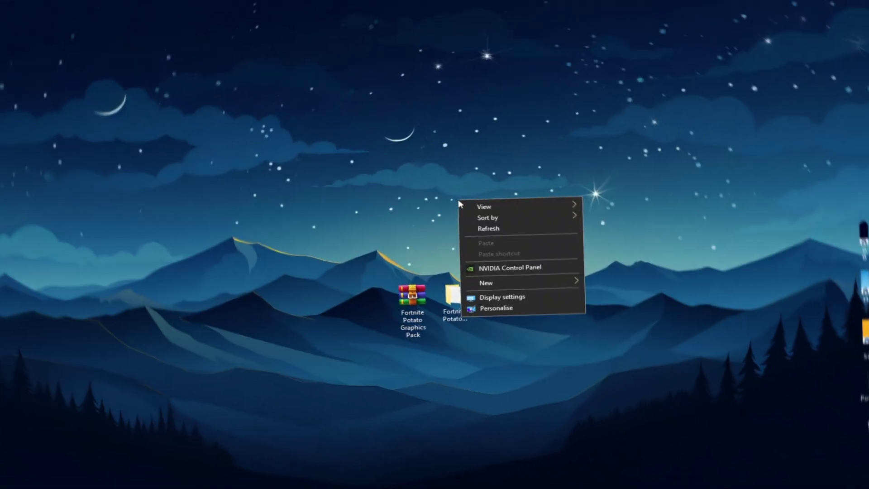
# Open the NVIDIA Control Panel's global 3D settings and inspect the Image Sharpening options unchanged.
pyautogui.click(490, 270)
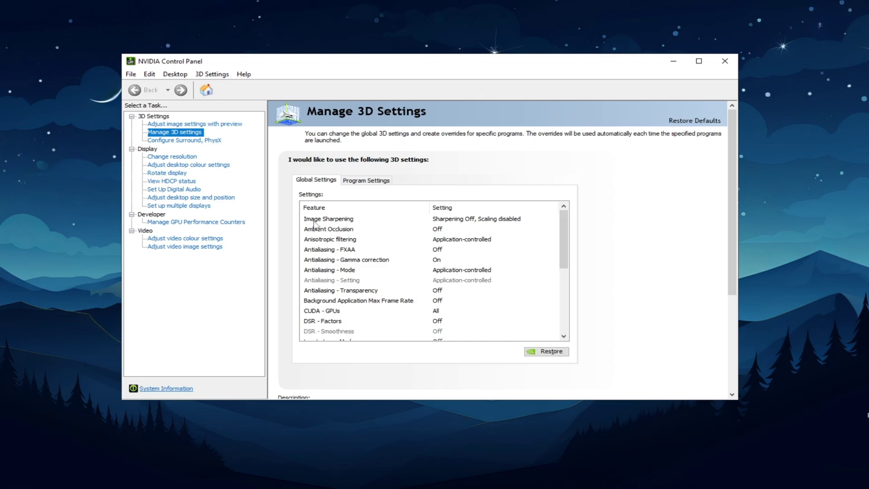
pyautogui.click(344, 219)
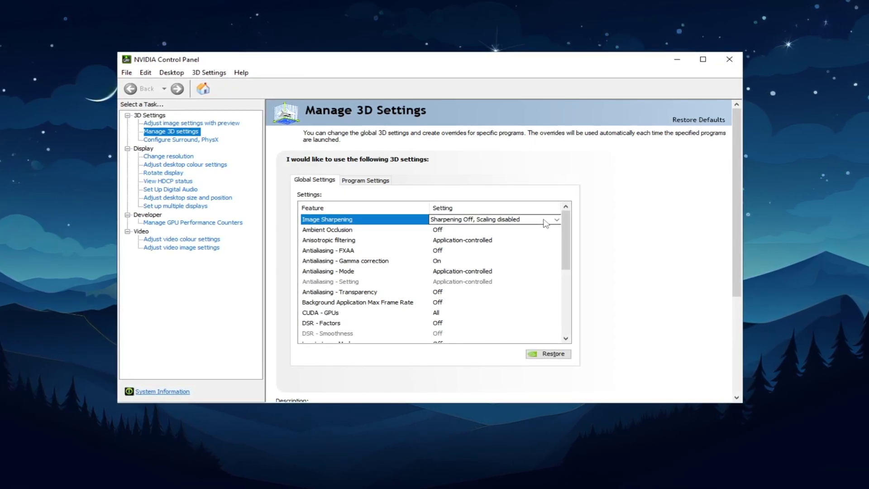
pyautogui.click(545, 220)
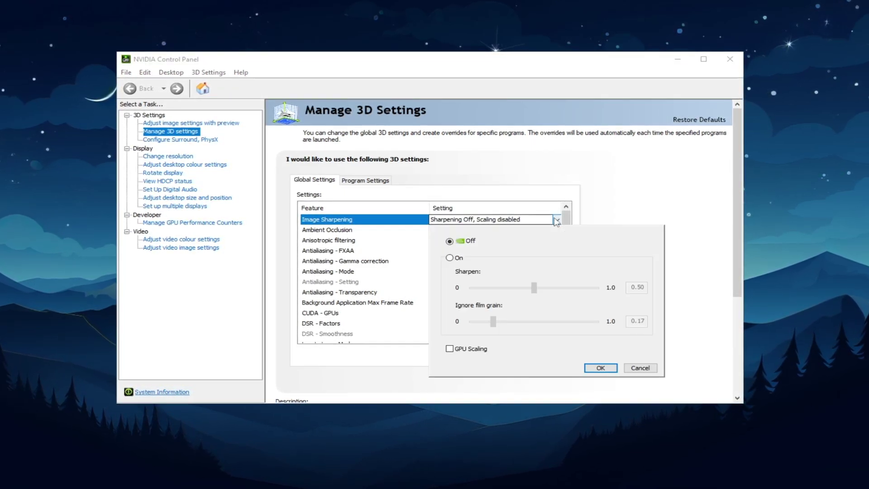
pyautogui.press('Escape')
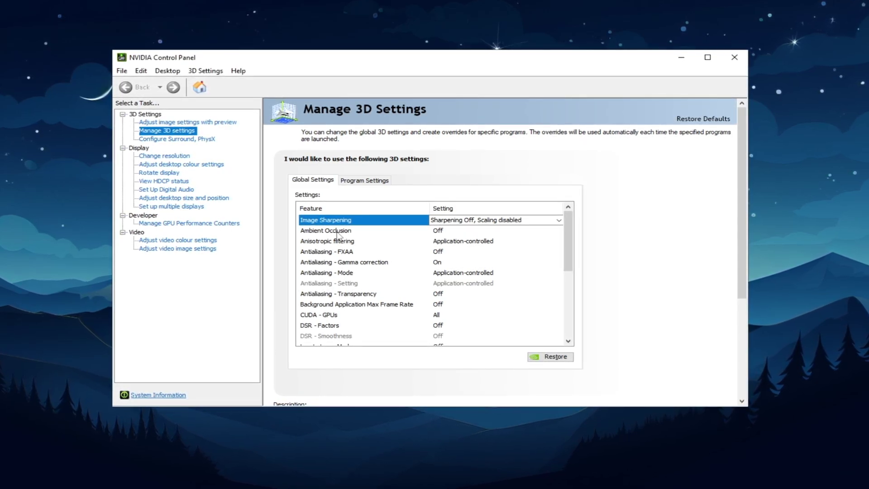
# Confirm Ambient Occlusion is Off and scroll the feature list down to Vertical sync.
pyautogui.click(337, 231)
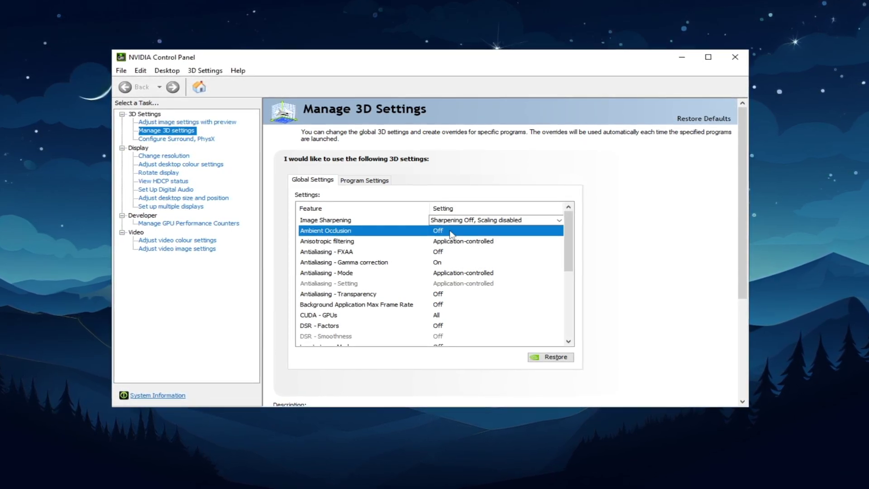
pyautogui.click(437, 232)
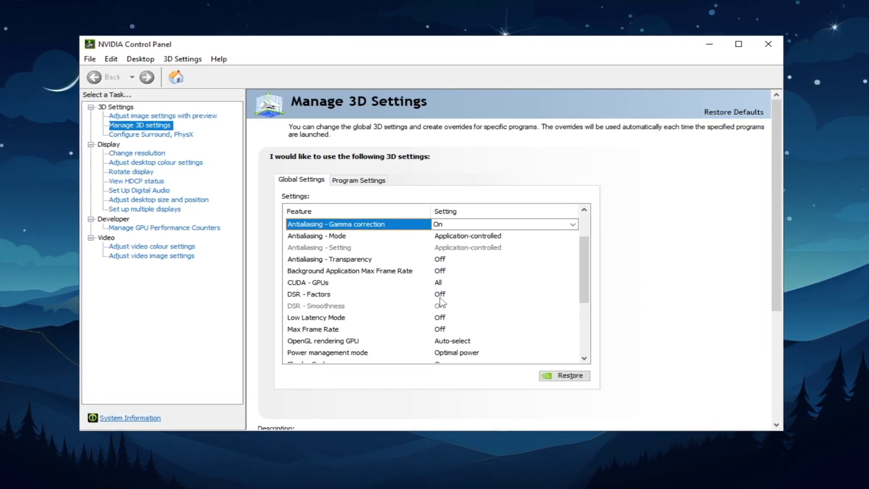
pyautogui.scroll(-2, 573, 294)
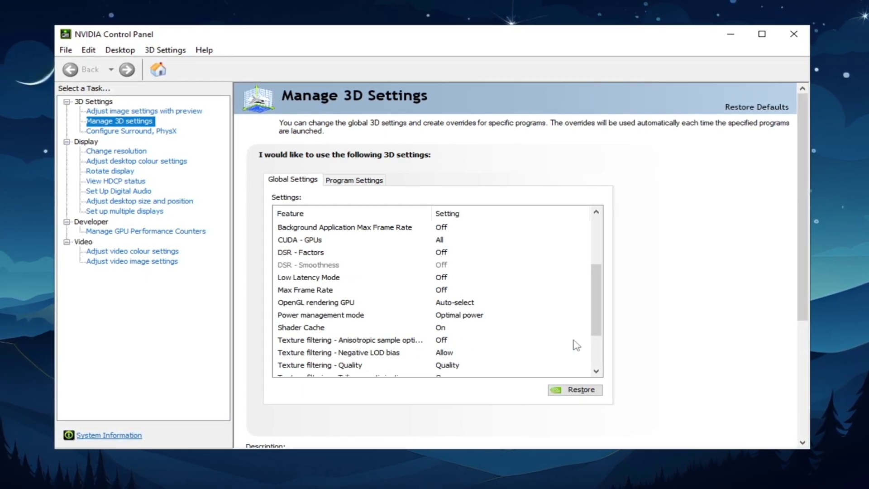
pyautogui.moveTo(597, 319); pyautogui.dragTo(602, 343)
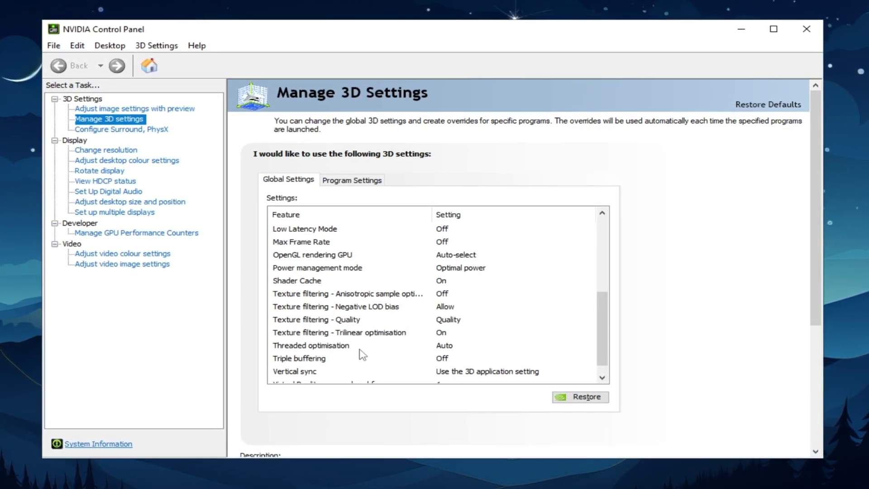
pyautogui.moveTo(601, 348); pyautogui.dragTo(603, 373)
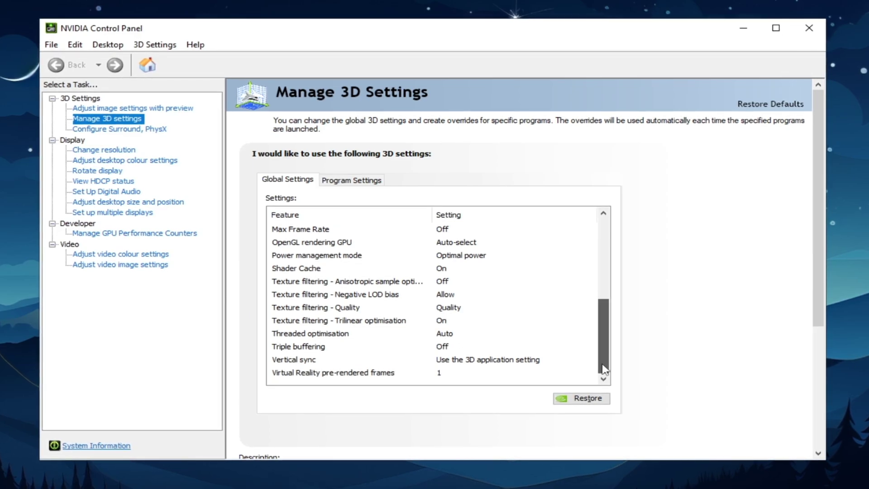
# Set the global Vertical sync setting to Off.
pyautogui.click(462, 364)
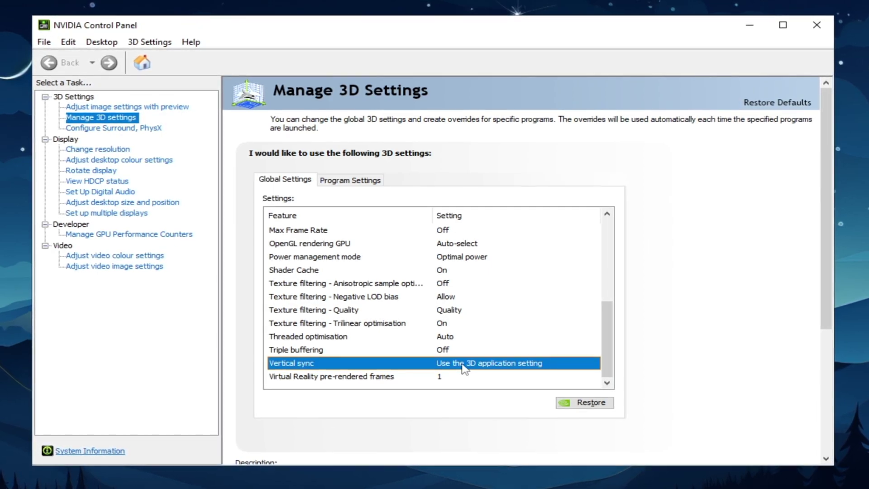
pyautogui.click(471, 366)
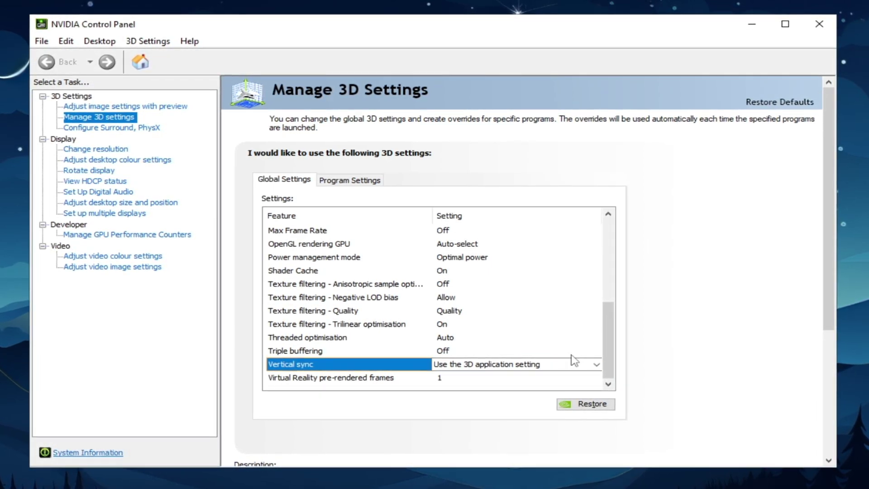
pyautogui.click(597, 364)
pyautogui.click(452, 388)
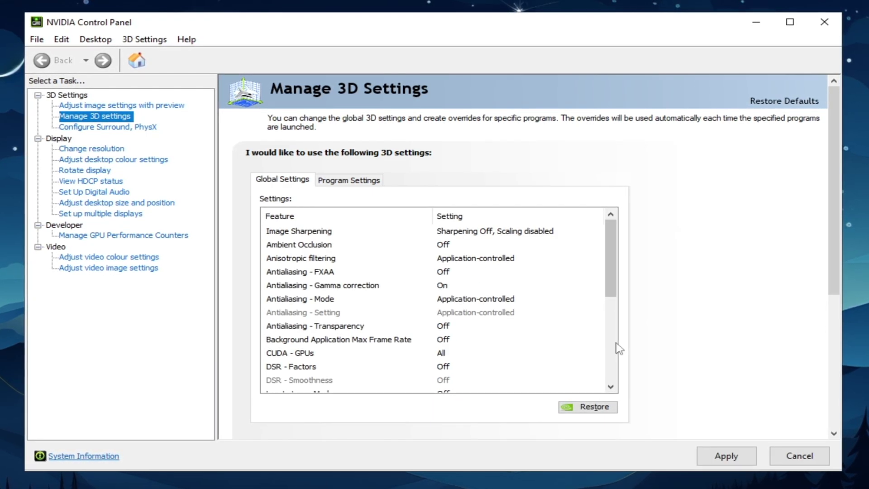
# Set Virtual Reality pre-rendered frames to 'Use the 3D application setting'.
pyautogui.moveTo(615, 285); pyautogui.dragTo(607, 380)
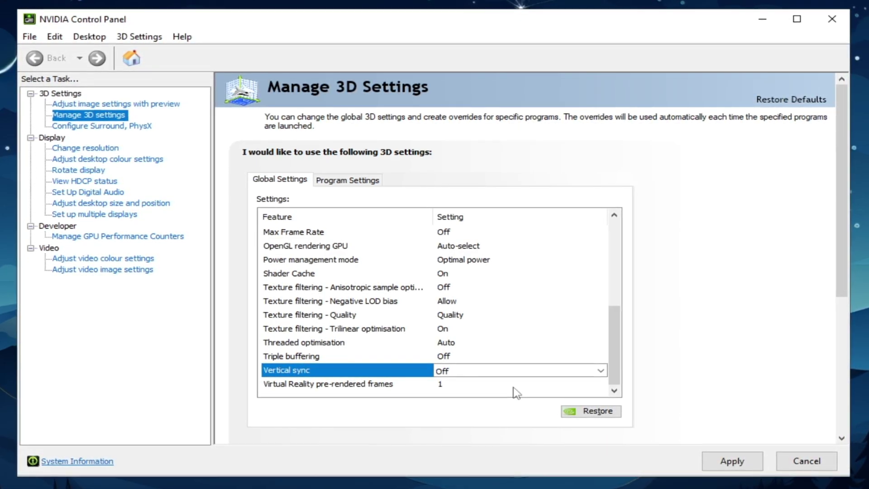
pyautogui.click(445, 388)
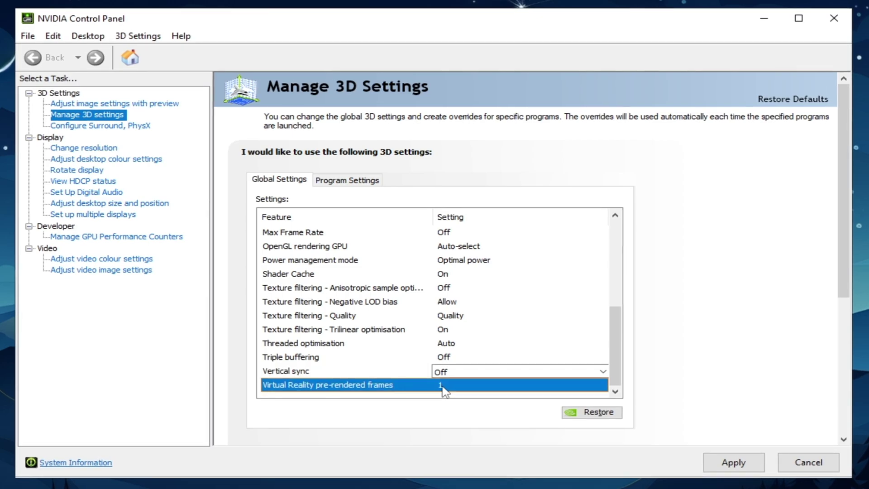
pyautogui.click(485, 388)
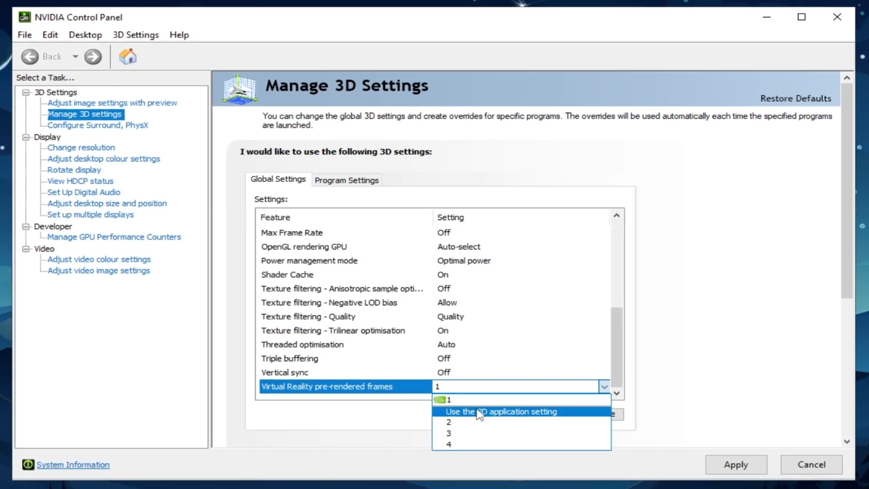
pyautogui.click(480, 411)
pyautogui.scroll(-10, 615, 278)
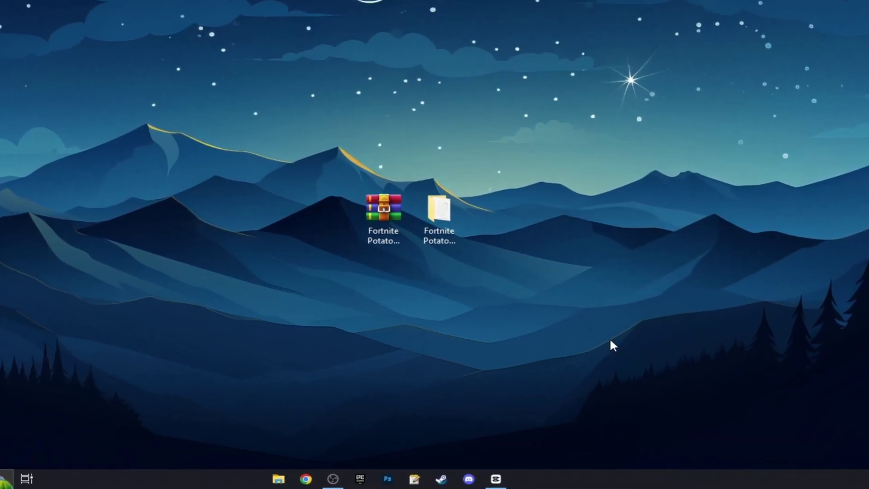
pyautogui.rightClick(669, 485)
pyautogui.click(704, 422)
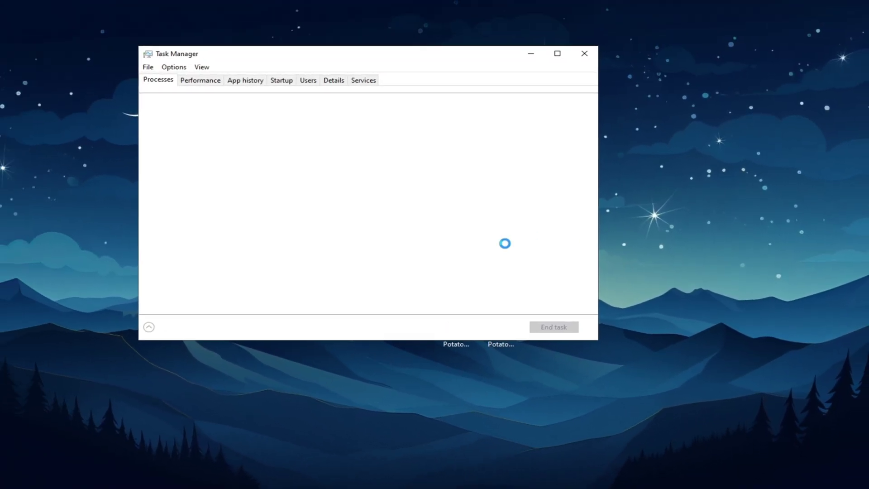
pyautogui.click(291, 91)
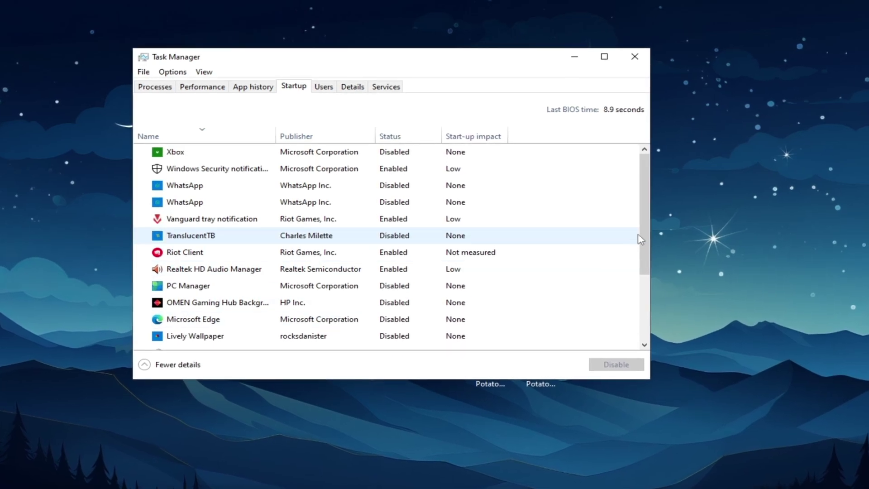
pyautogui.scroll(-3, 407, 303)
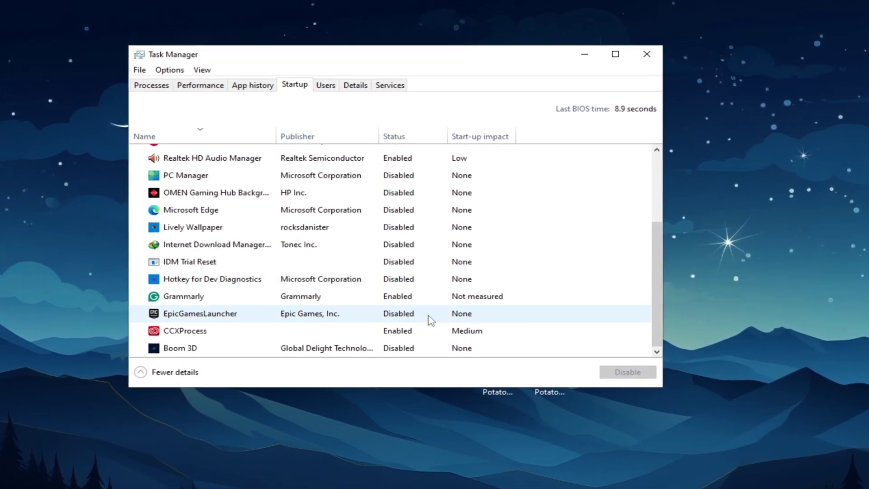